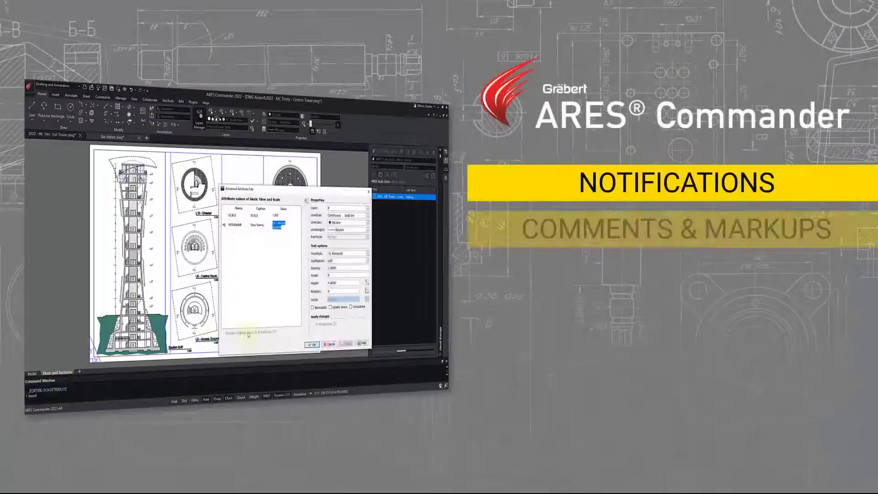
Close the attribute editor and show the Cloud Storage palette browsing ARES Kudo Drive.
click(312, 345)
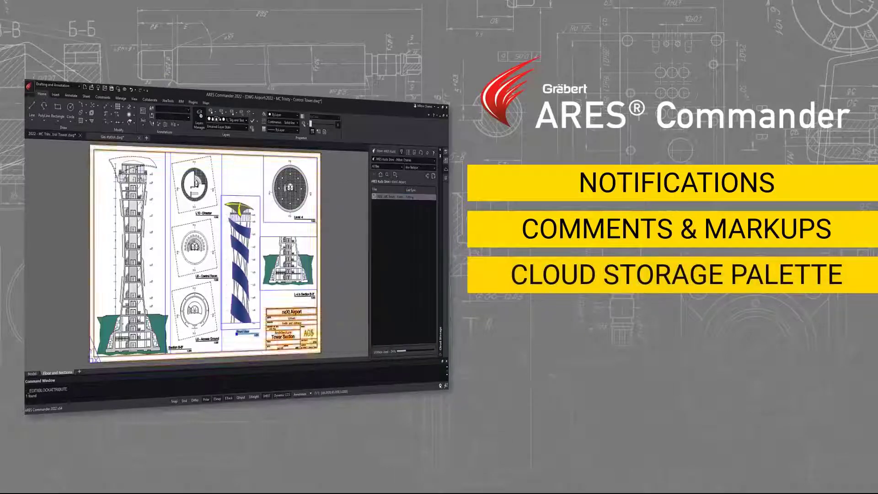
right_click(362, 133)
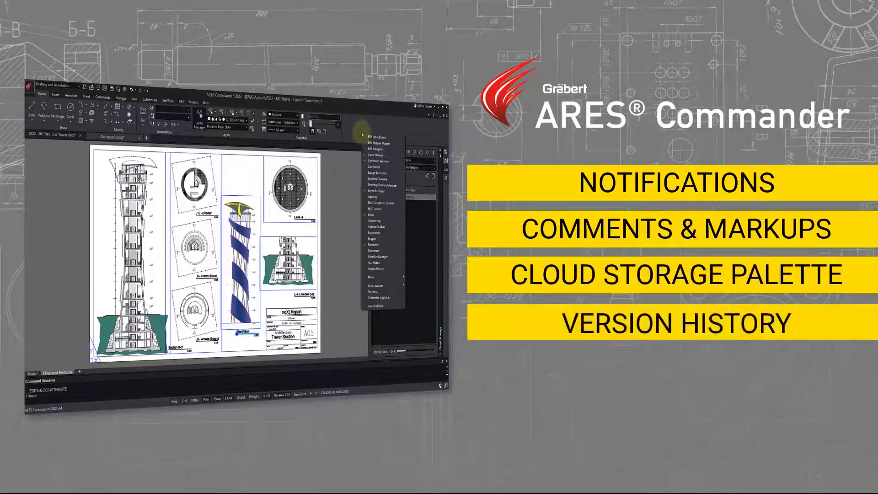
click(419, 136)
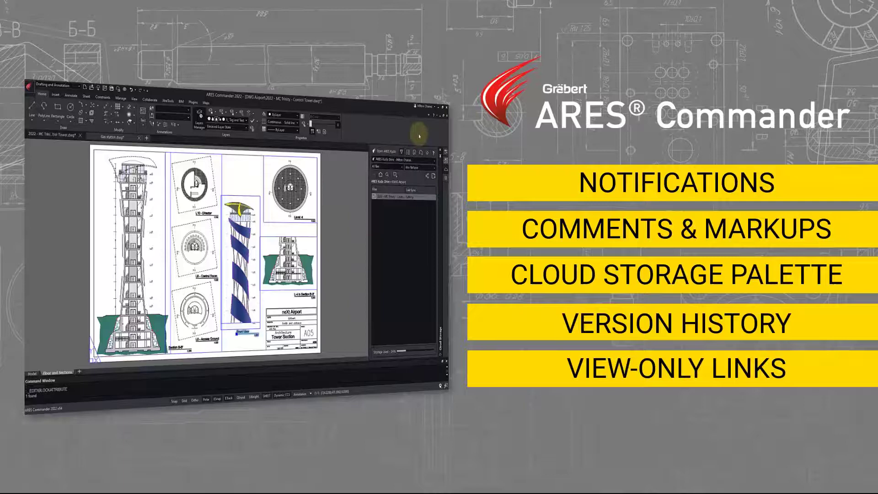
click(430, 161)
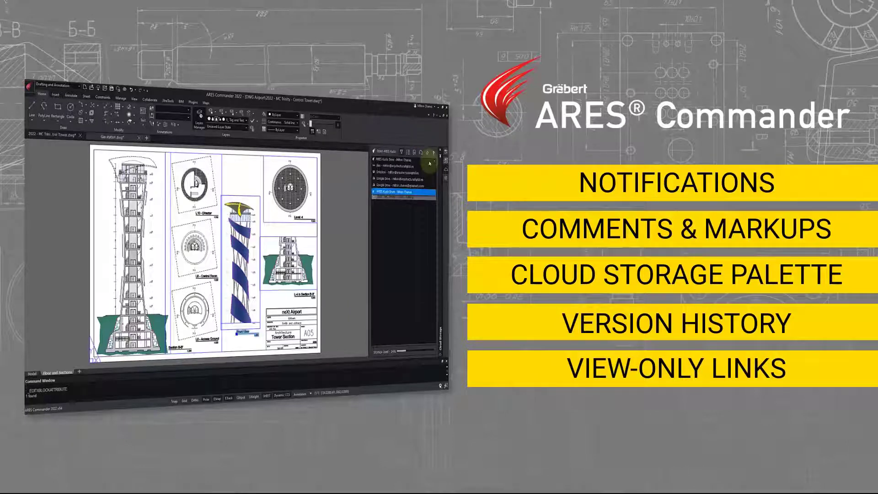
click(430, 163)
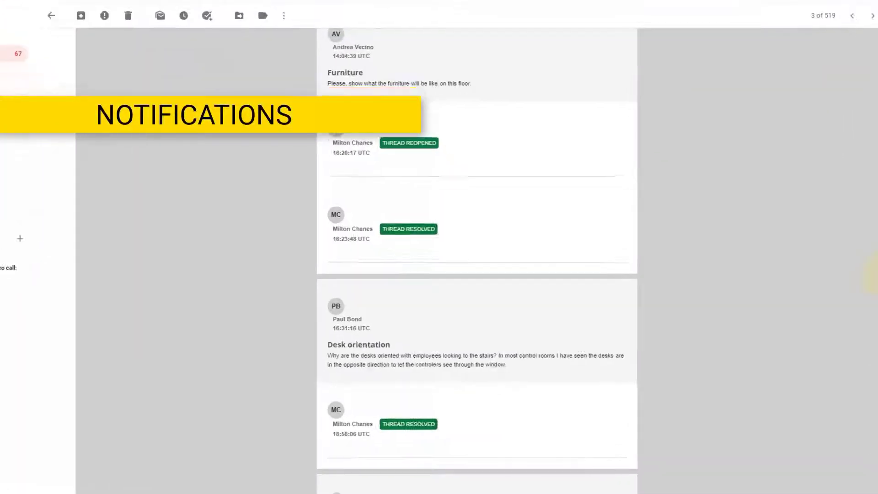
Open 2022 - MC Trinity - Control Tower.dwg using OPEN DRAWING at the e-mail's bottom.
scroll(440, 247, down, 2)
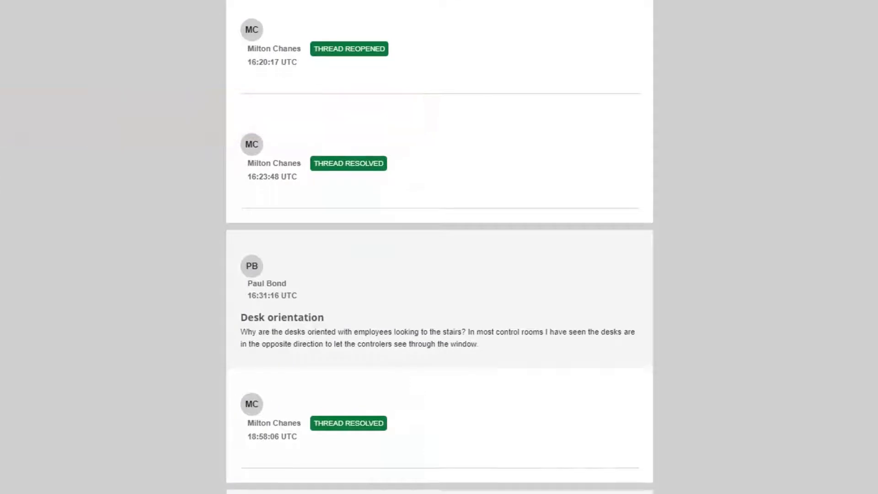
scroll(439, 247, down, 10)
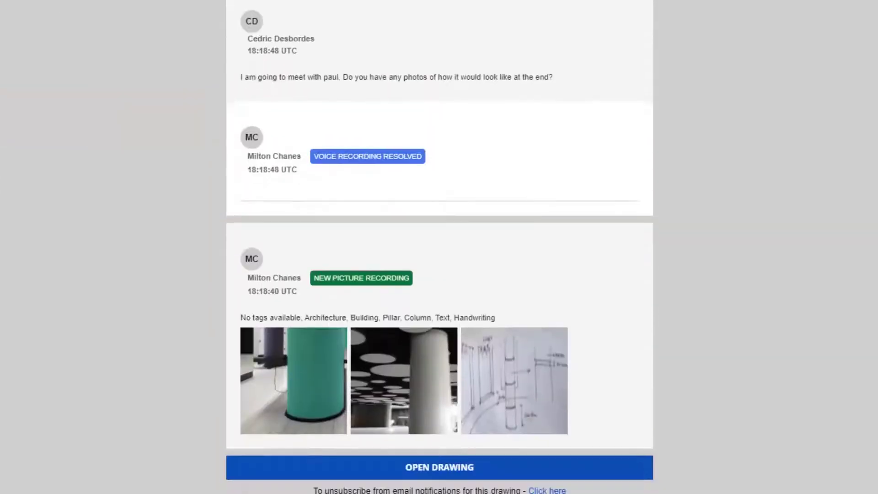
scroll(795, 398, down, 1)
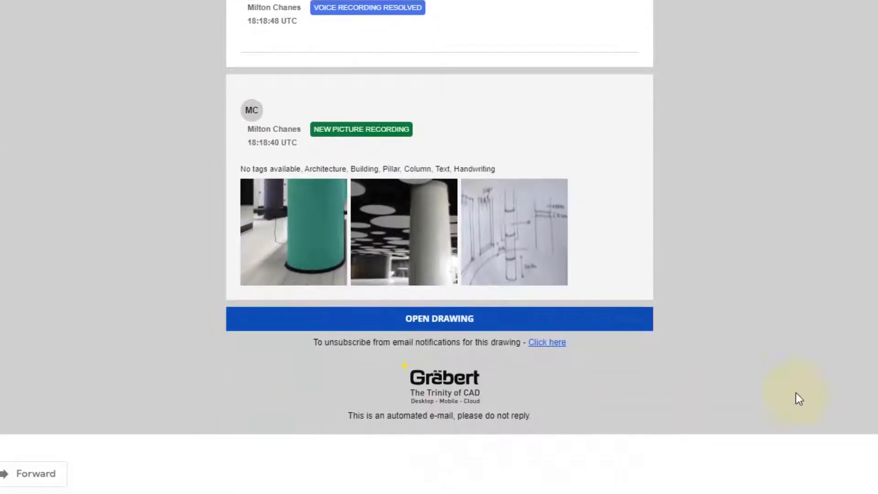
click(590, 325)
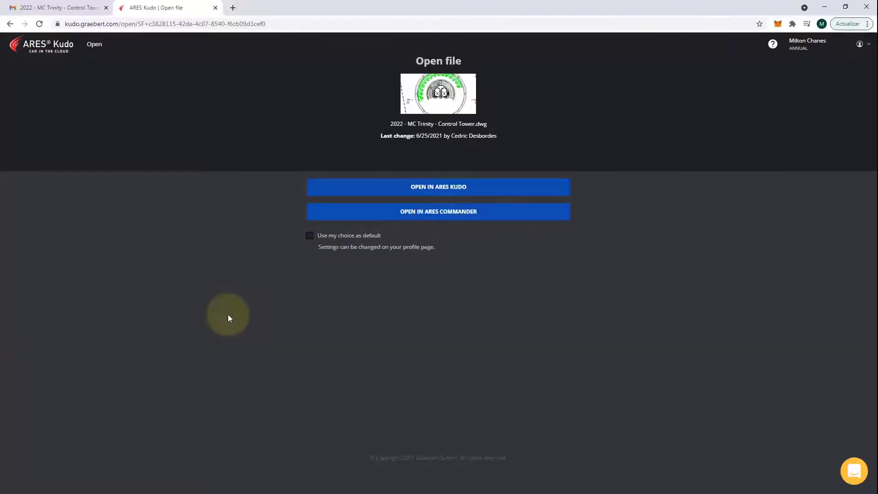
Open the drawing in ARES Commander, show Comments, and zoom to Desk orientation's entities.
click(501, 216)
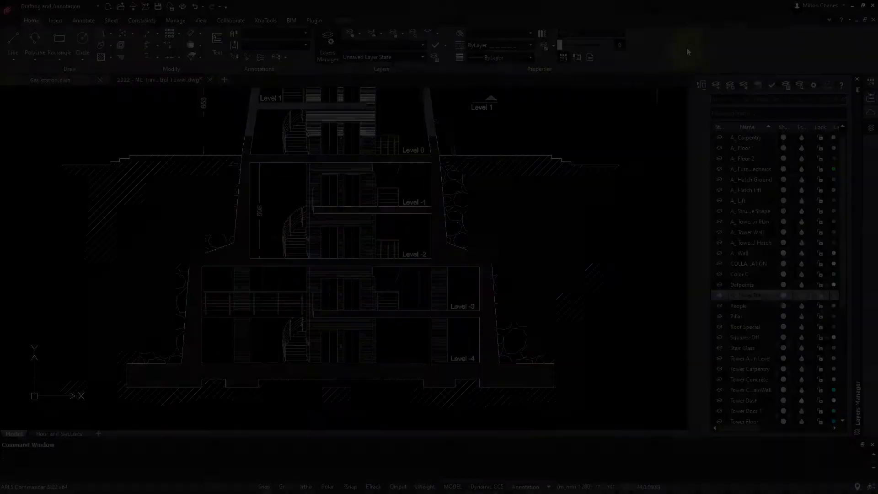
right_click(689, 51)
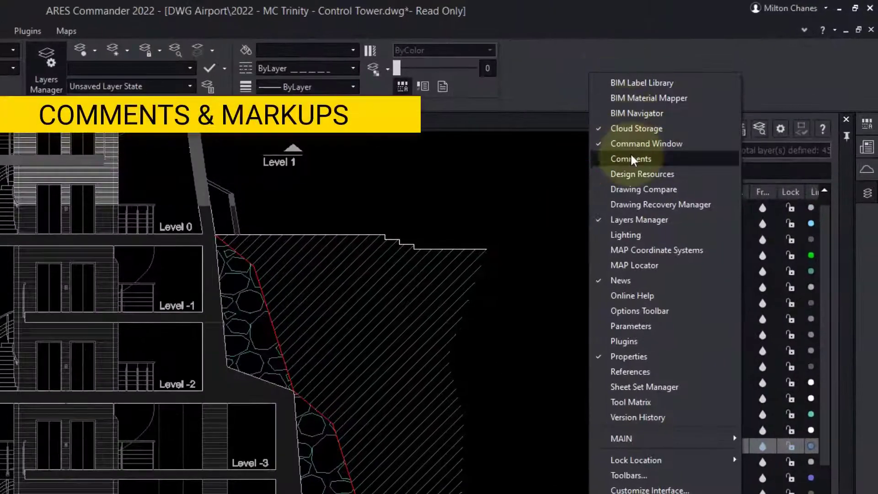
click(714, 105)
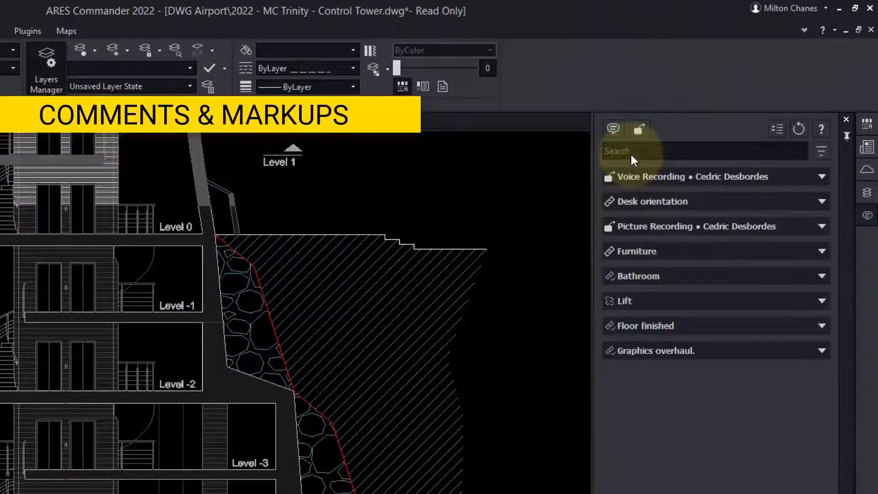
click(823, 202)
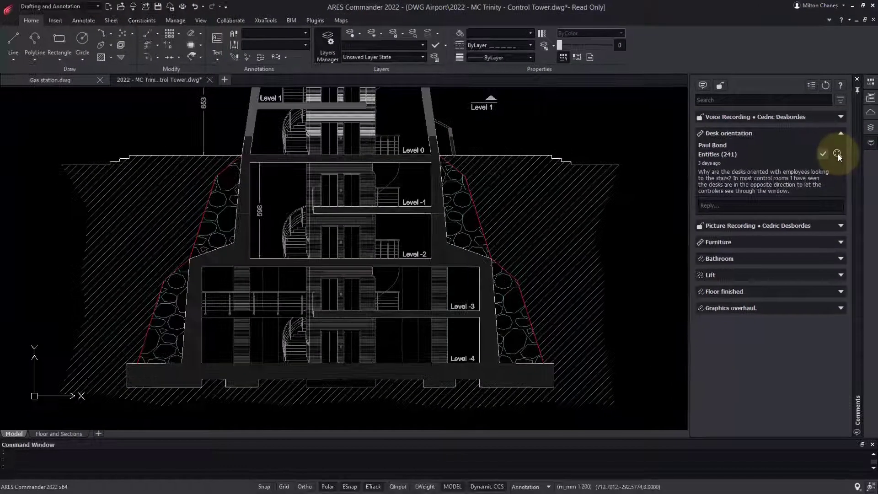
click(839, 154)
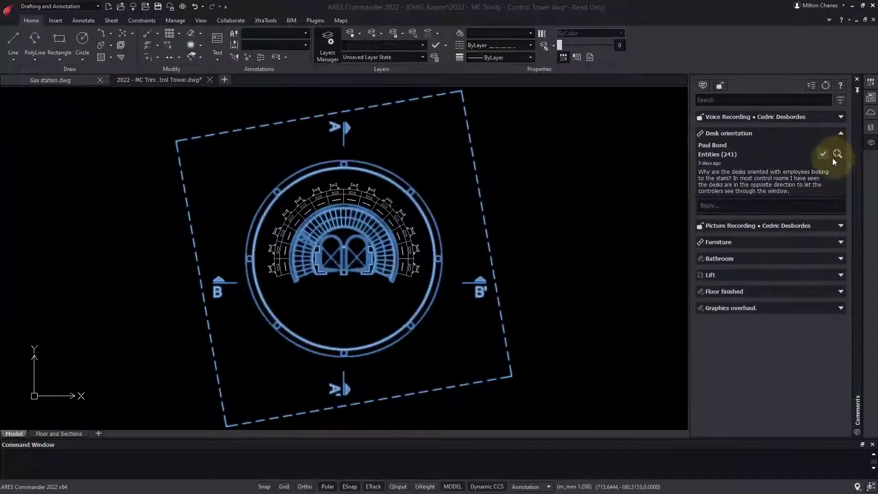
Expand all comments to review them, then collapse the list and re-expand Desk orientation.
click(812, 86)
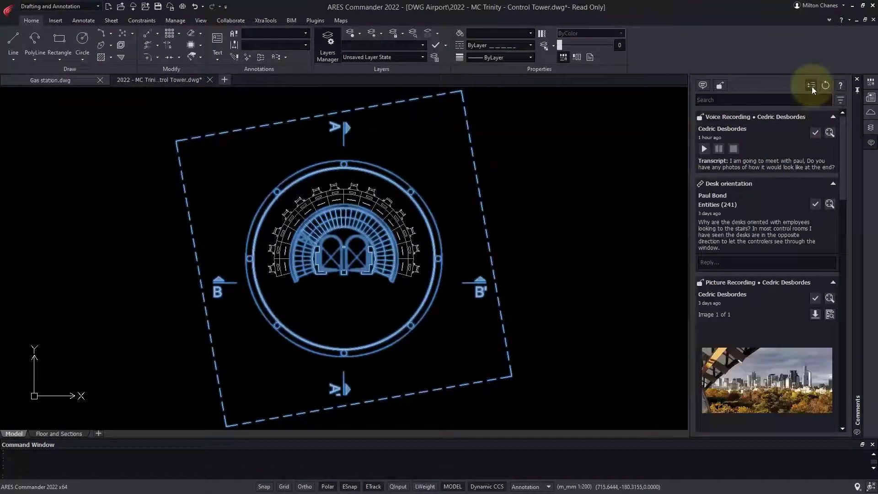
scroll(843, 135, down, 3)
drag(843, 135, 853, 114)
click(810, 86)
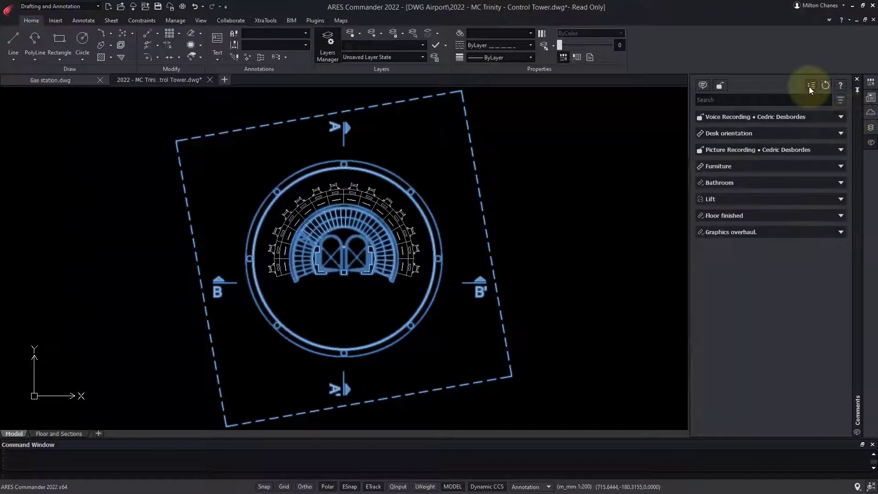
click(841, 133)
Resolve the Furniture comment, toggling the Show resolved comments filter off and back on.
click(841, 100)
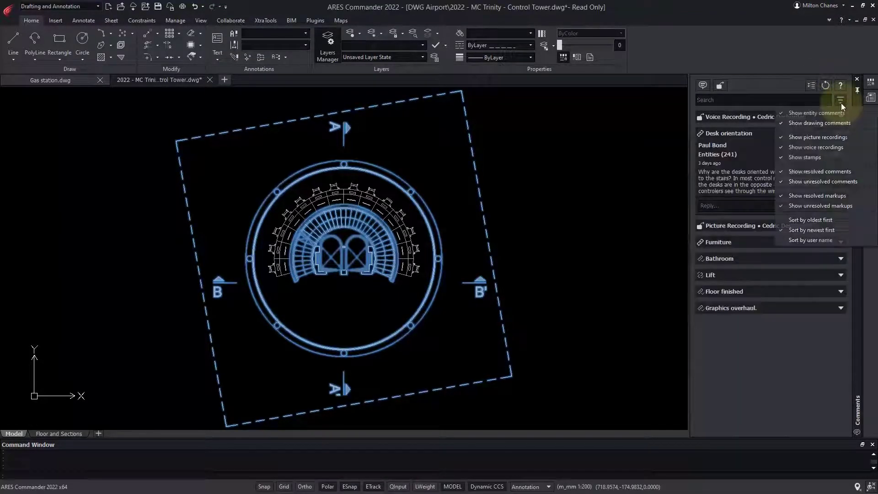
click(843, 170)
click(842, 245)
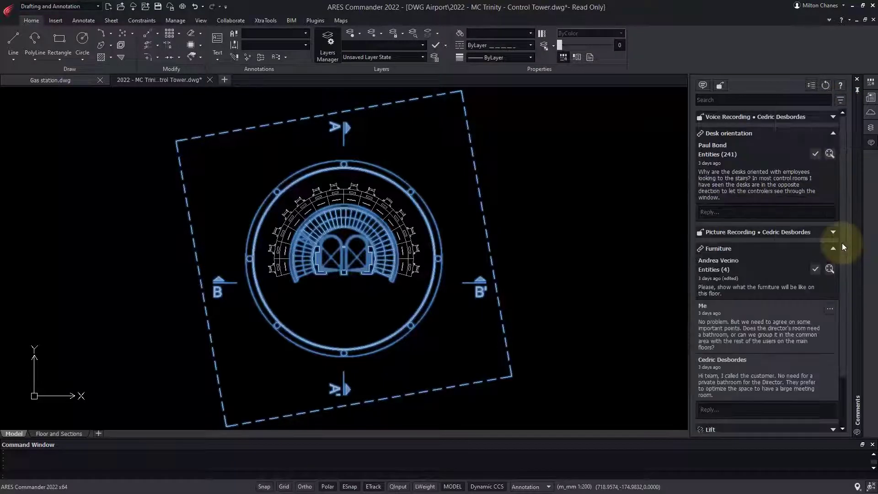
click(818, 270)
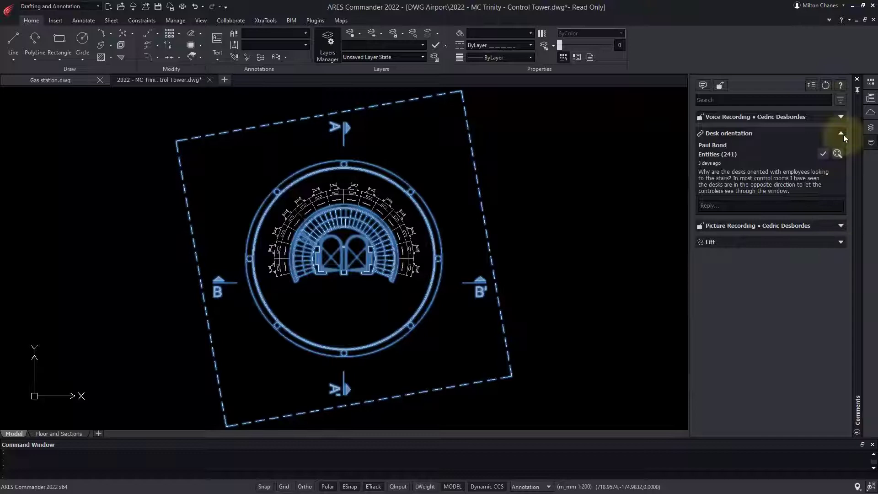
click(839, 102)
click(844, 169)
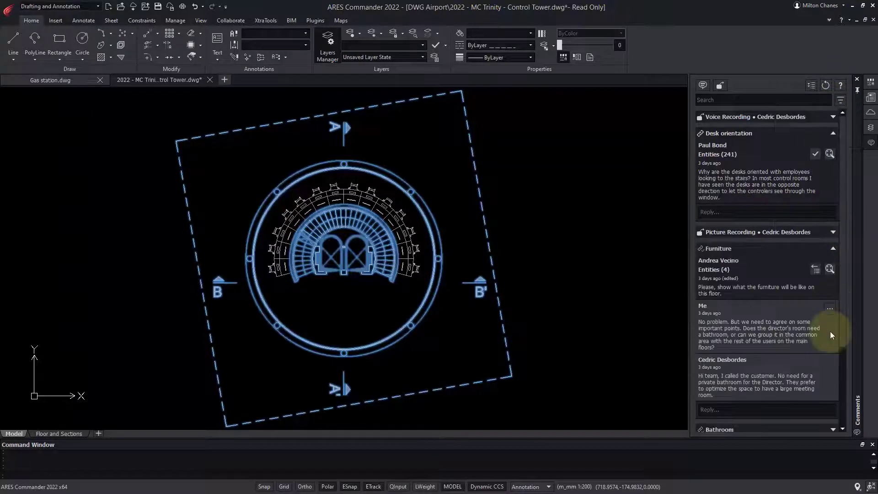
click(833, 249)
Zoom to the Picture Recording's pin and toggle the picture recordings filter off and on.
click(835, 232)
click(829, 248)
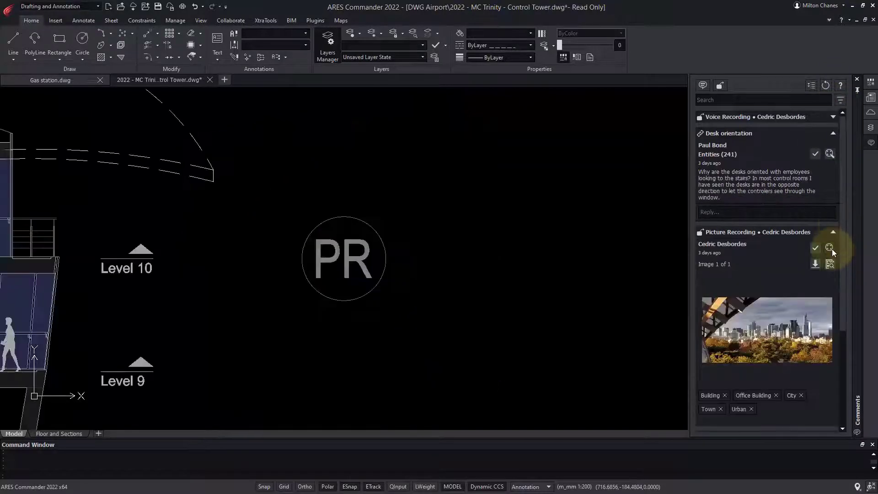
scroll(486, 255, down, 3)
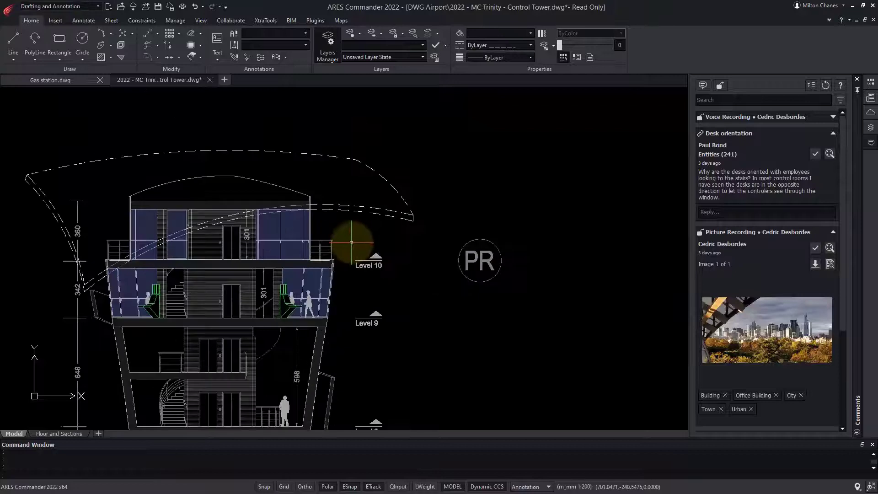
click(841, 101)
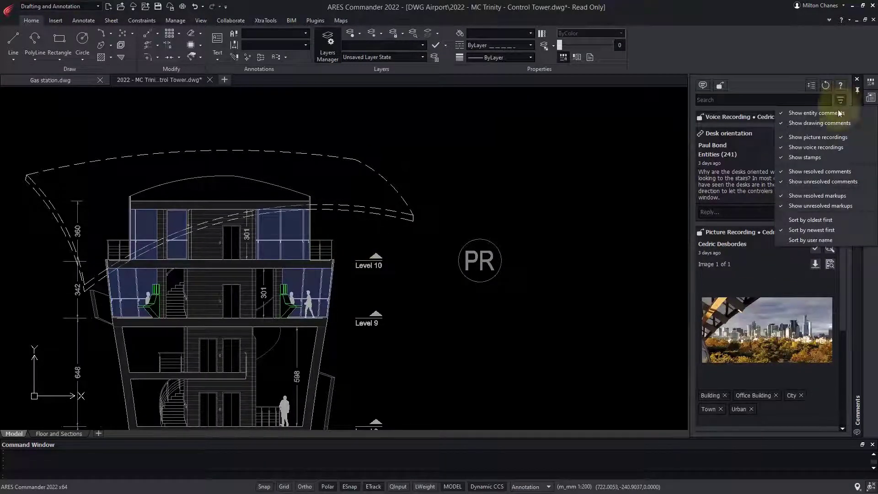
click(832, 137)
click(833, 136)
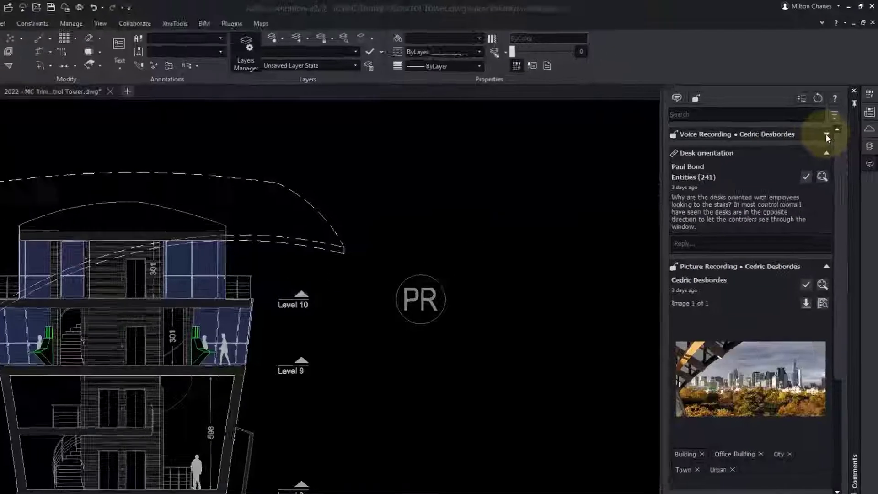
Expand and play the Voice Recording comment, then zoom to its VR marker.
click(833, 117)
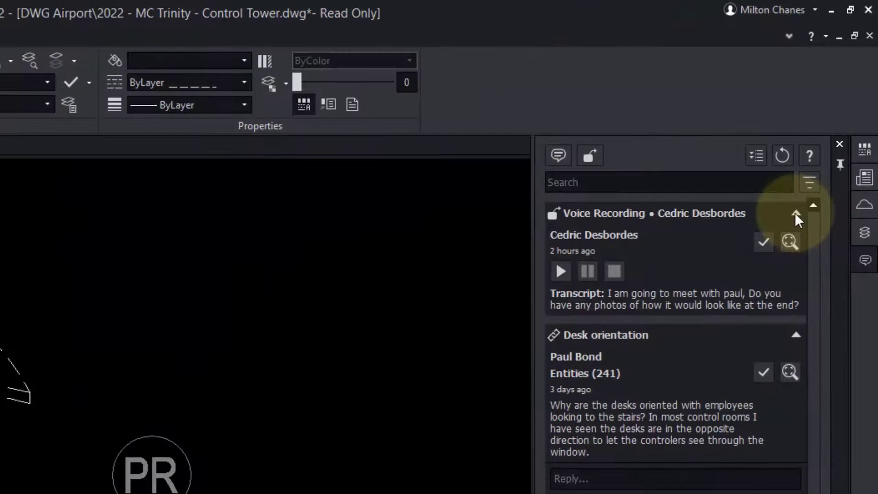
click(562, 272)
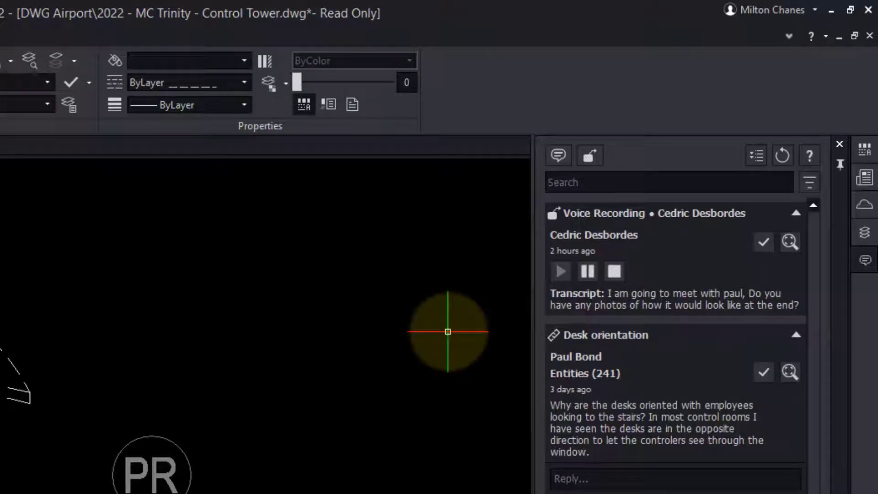
click(791, 241)
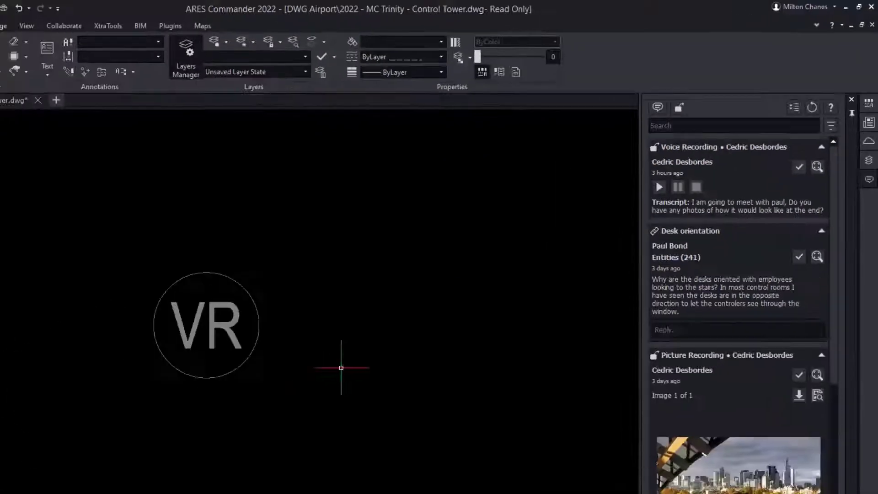
Place a Picture Recording marker beside the plan with the sketch image and pasted subway-connection description.
click(679, 107)
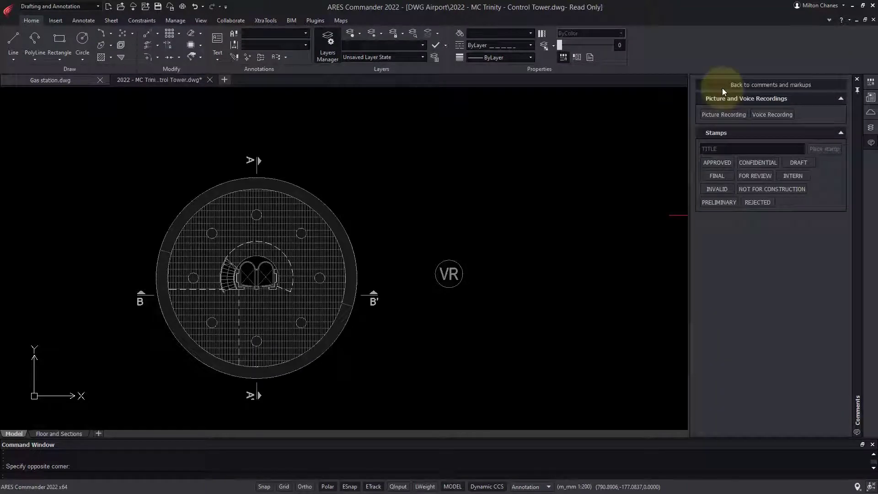
click(722, 114)
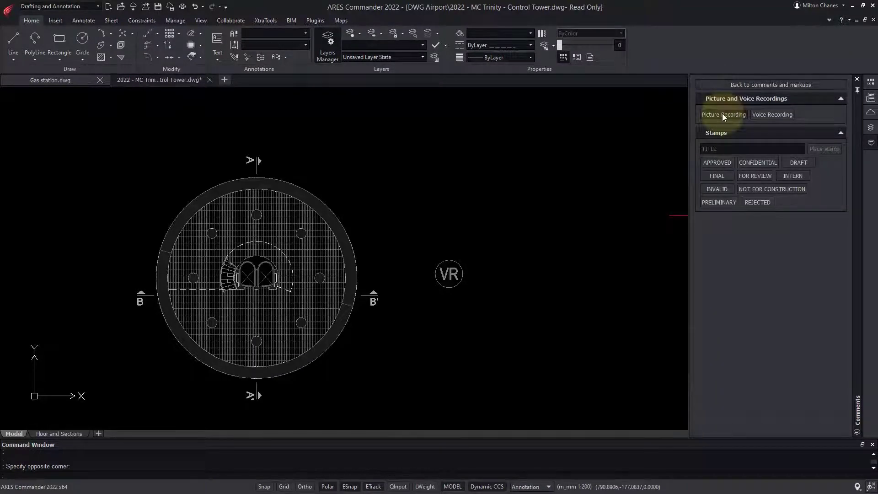
click(394, 248)
double_click(300, 81)
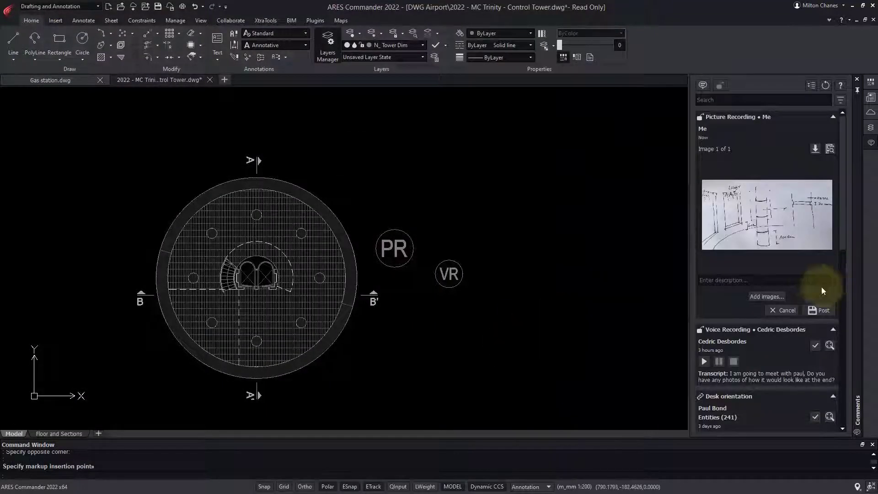
click(787, 278)
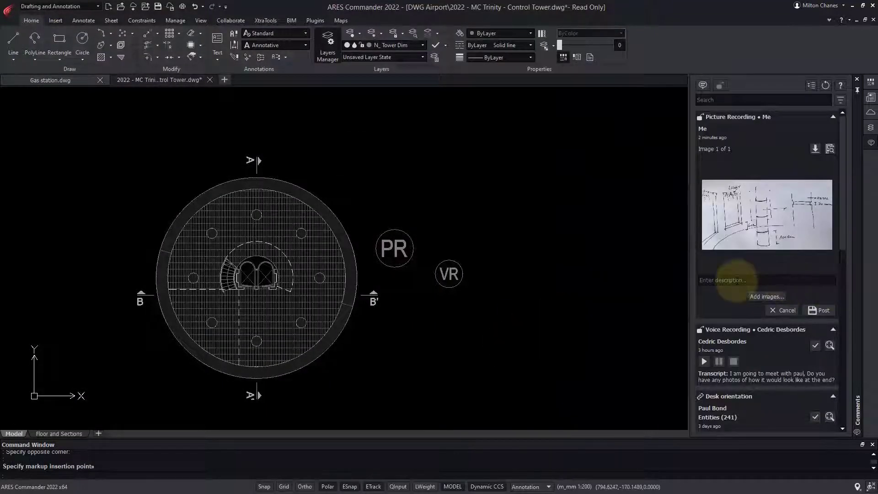
key(ctrl+v)
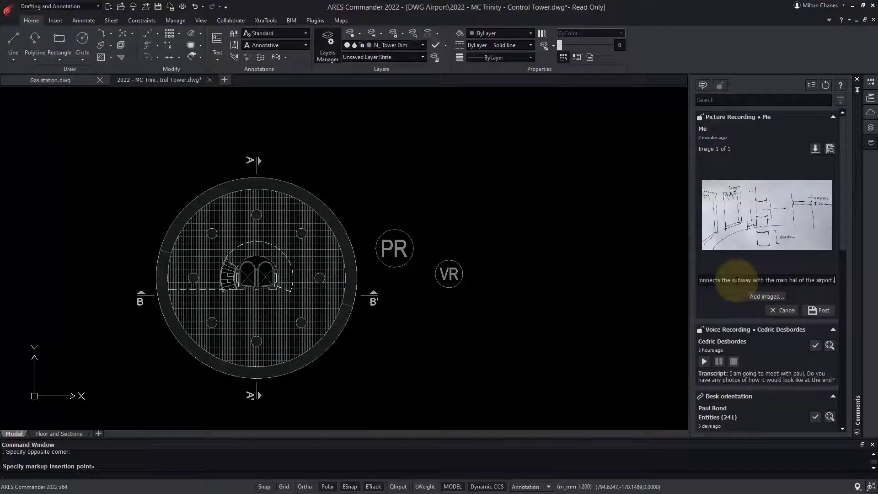
Attach the two Columns photos, post the recording, and resolve the Voice Recording comment.
click(770, 298)
click(196, 91)
ctrl+click(240, 78)
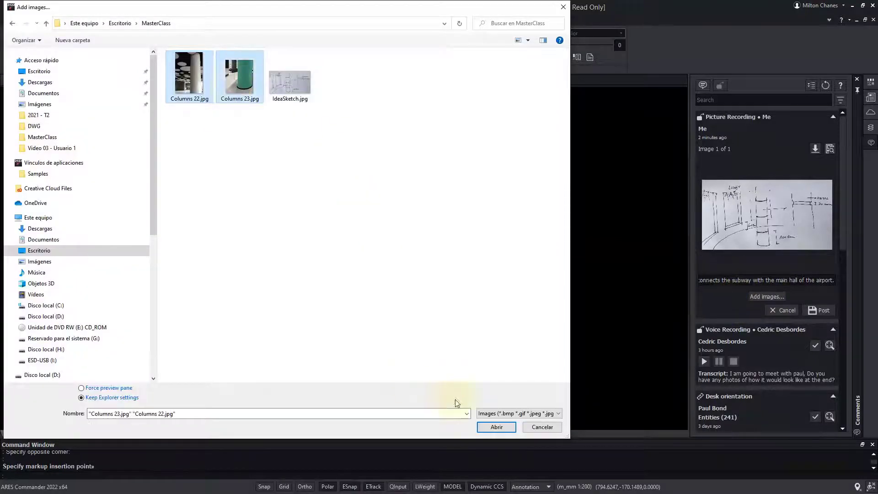
click(497, 427)
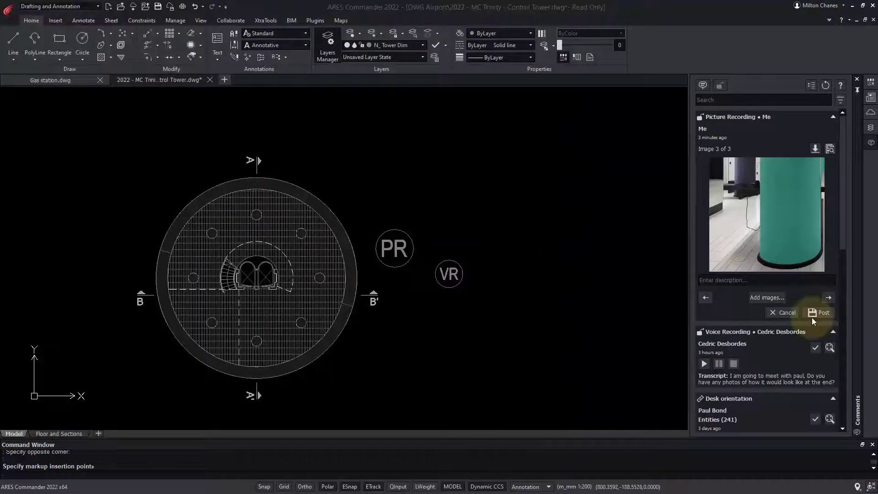
click(829, 297)
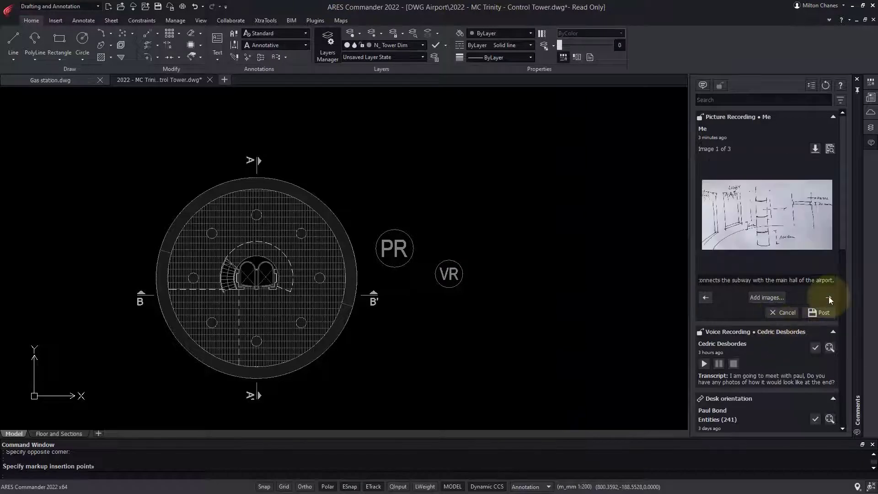
click(829, 298)
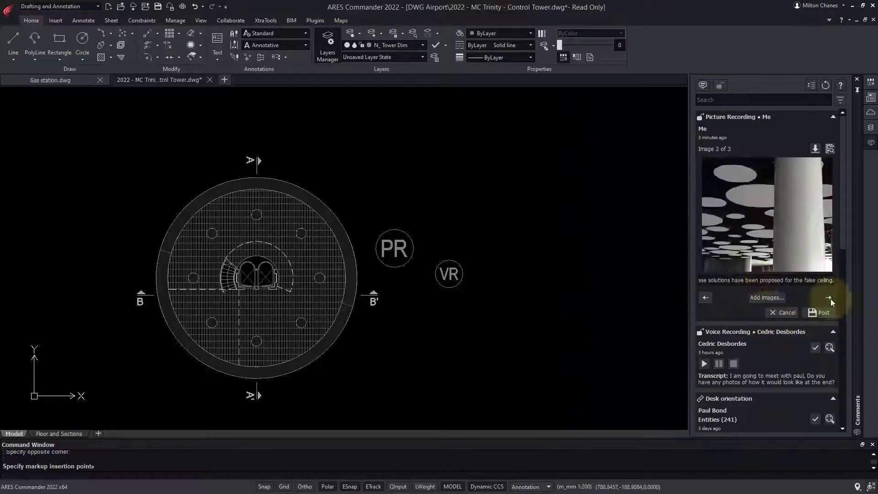
click(820, 313)
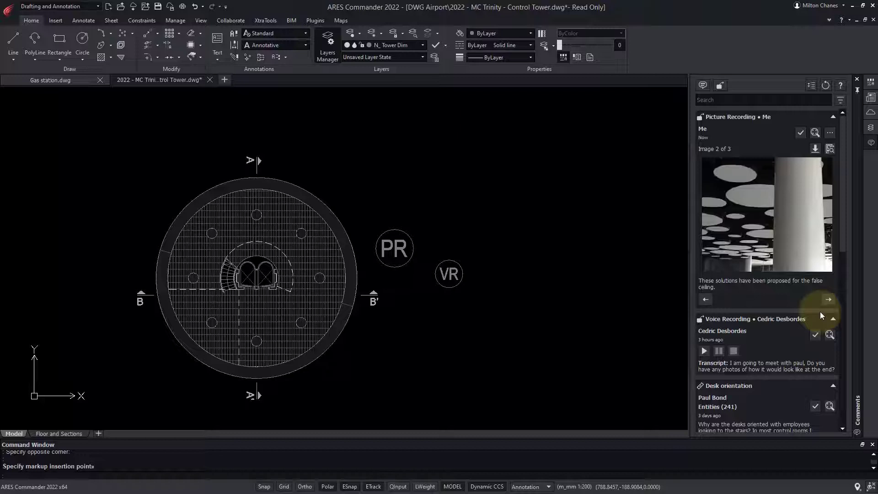
click(817, 336)
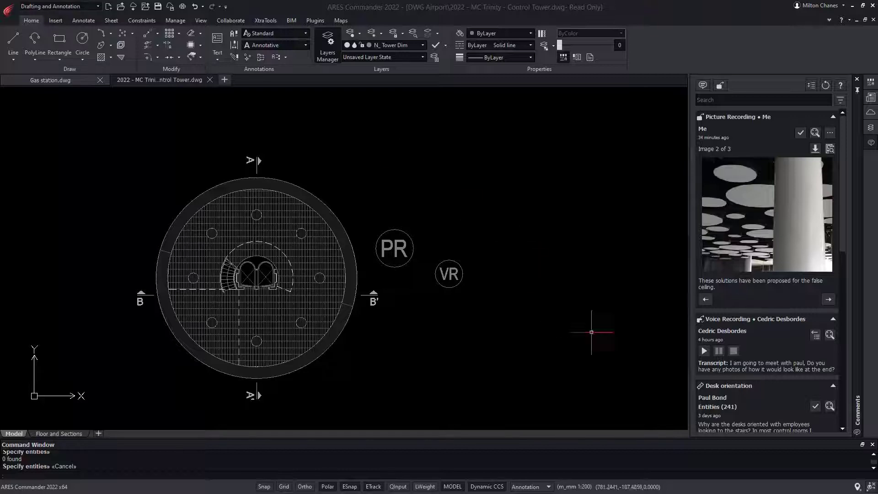
Zoom to the Desk orientation entities and save Control Tower so it uploads to Kudo.
click(829, 406)
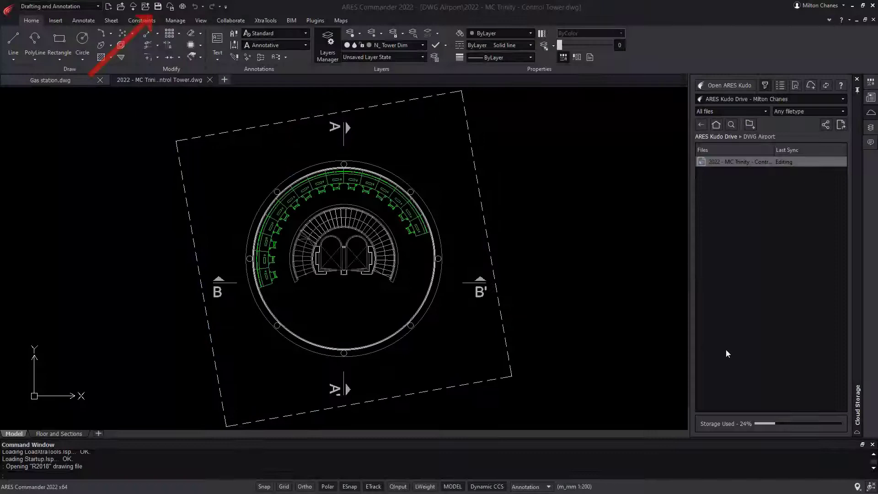
click(158, 6)
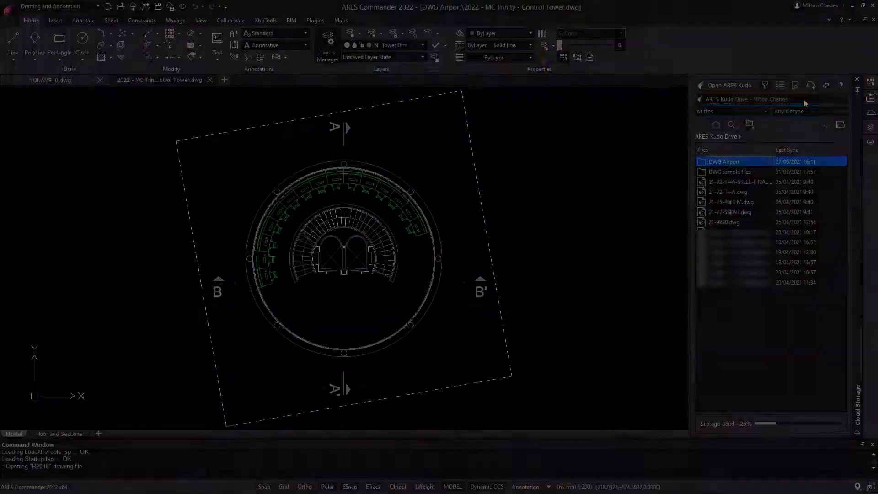
Look at Box storage, return to Kudo Drive's DWG Airport folder, and save with Ctrl+S.
click(803, 100)
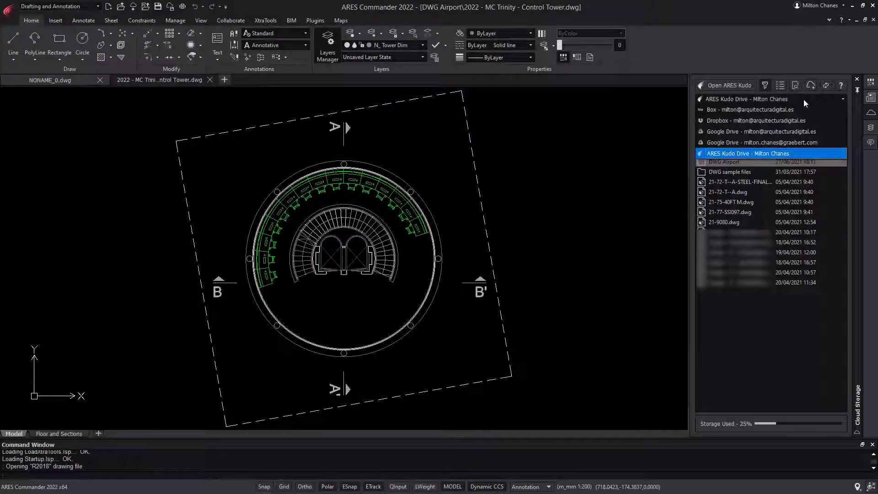
click(773, 110)
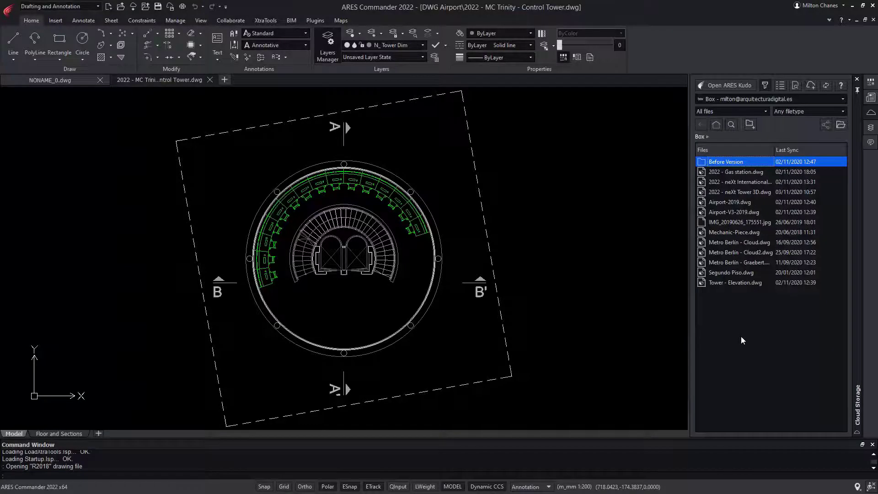
click(778, 98)
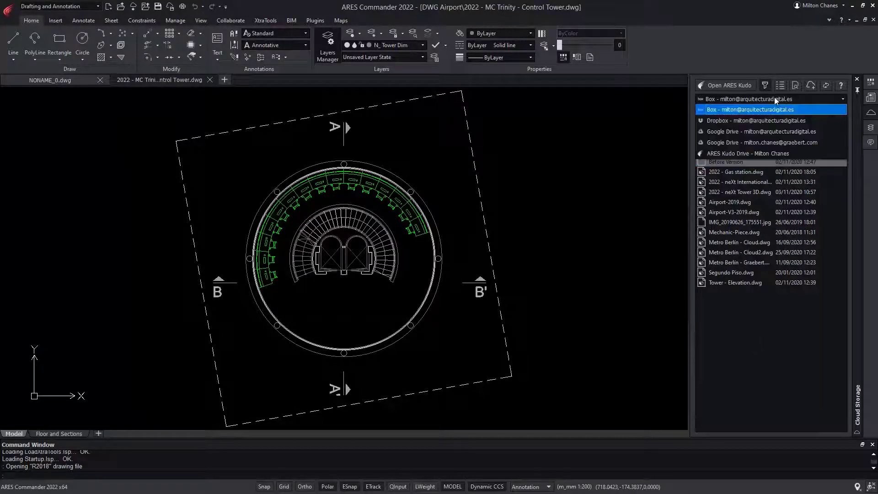
click(755, 155)
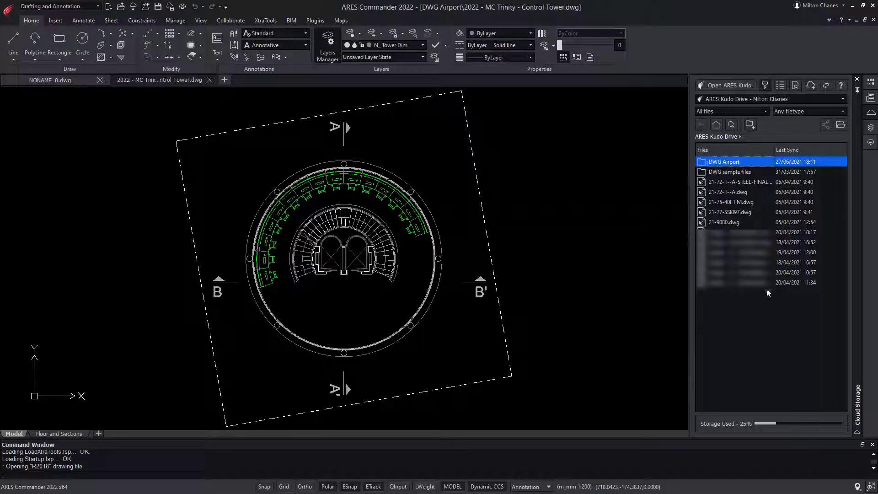
double_click(741, 161)
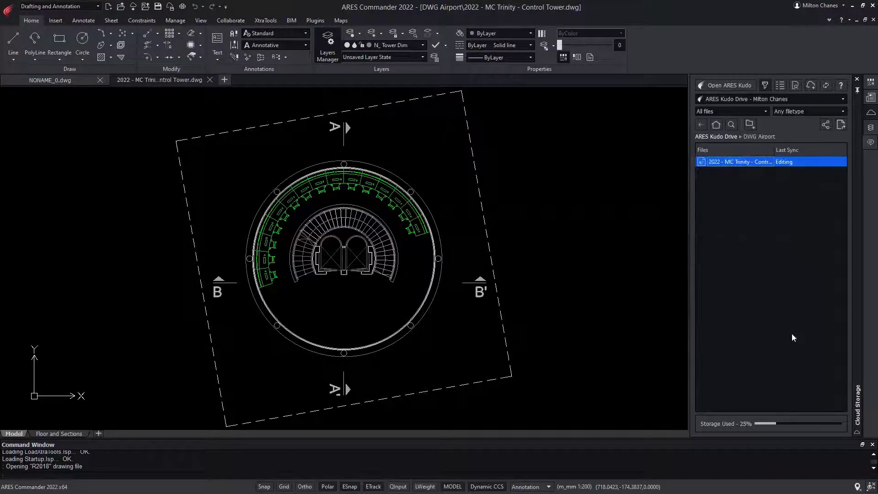
key(ctrl+s)
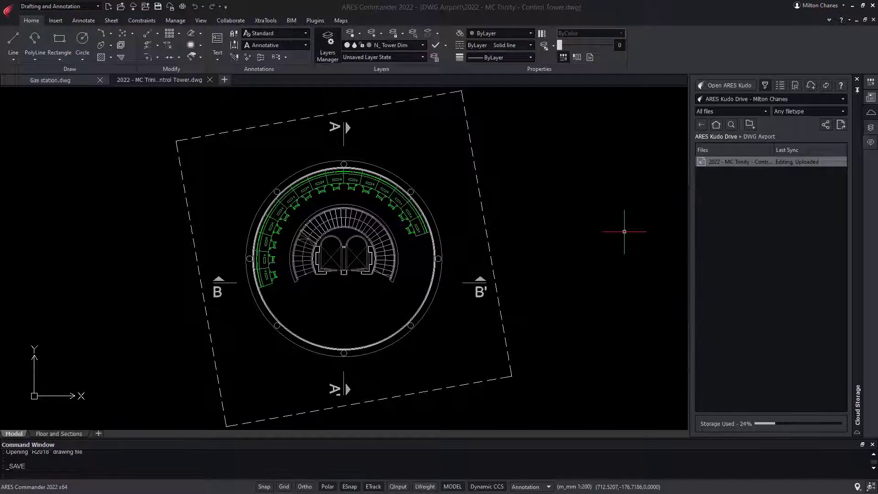
Switch to Gas station.dwg and choose to save it to the cloud.
click(50, 80)
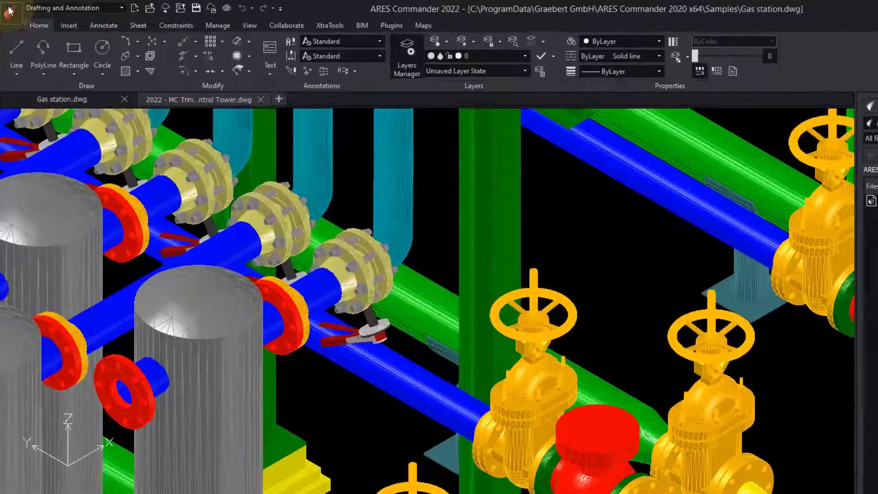
click(7, 8)
mouse_move(44, 56)
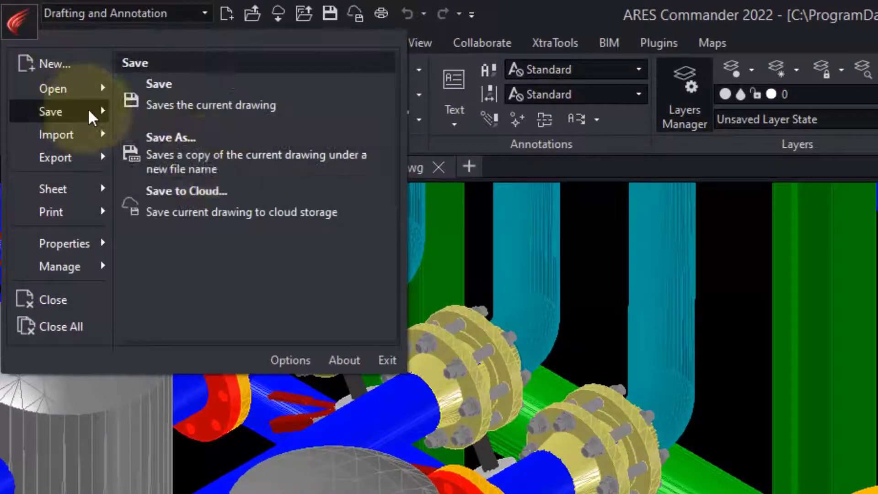
click(718, 336)
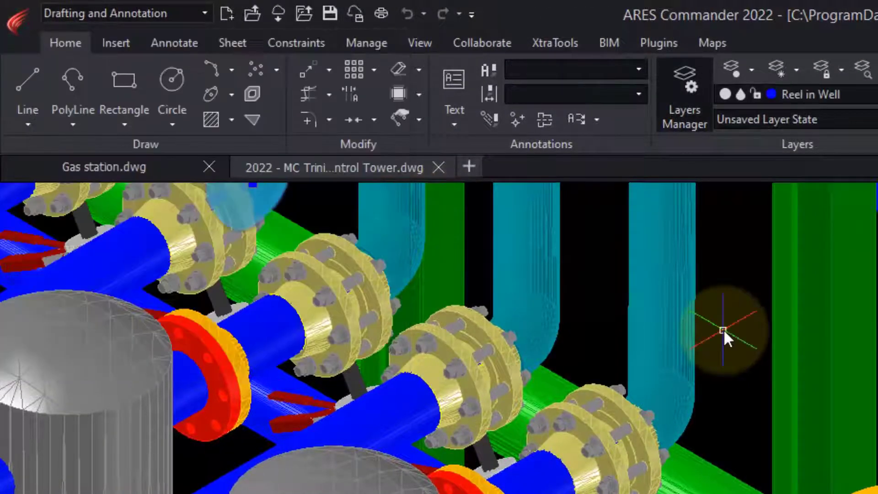
Save Gas station.dwg into Kudo Drive's DWG Airport folder, then open DWG sample files.
click(355, 13)
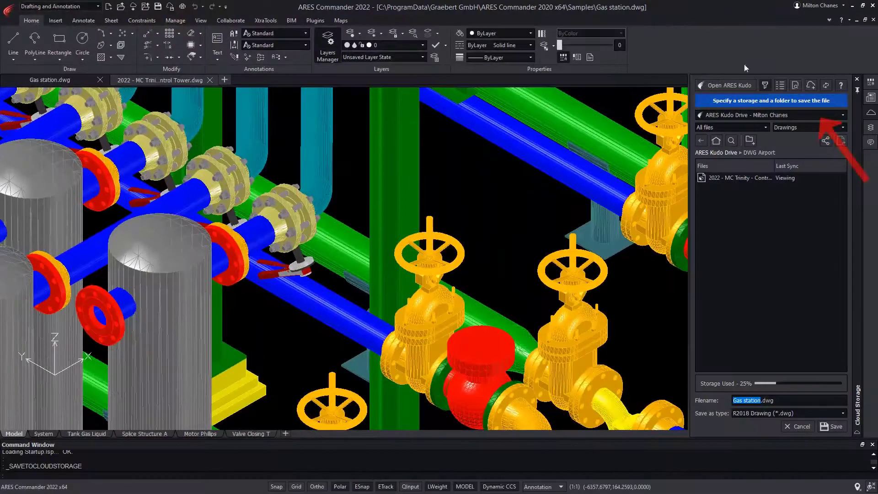
click(772, 119)
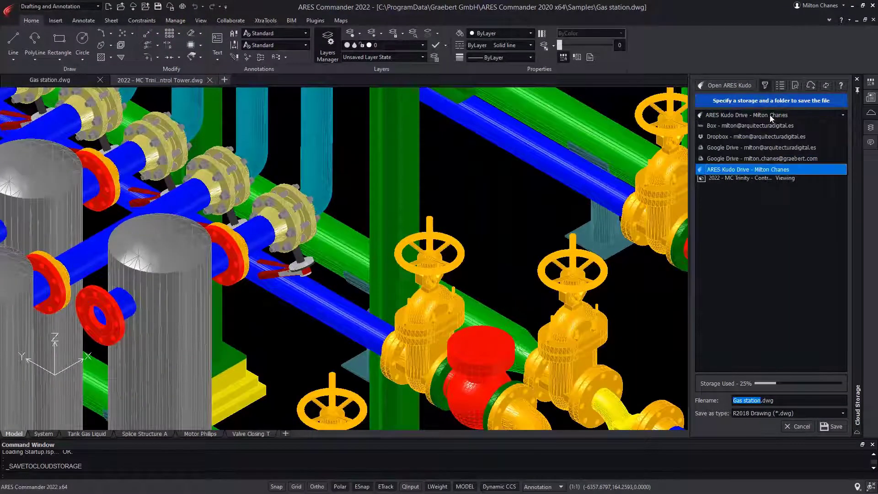
click(770, 115)
click(727, 153)
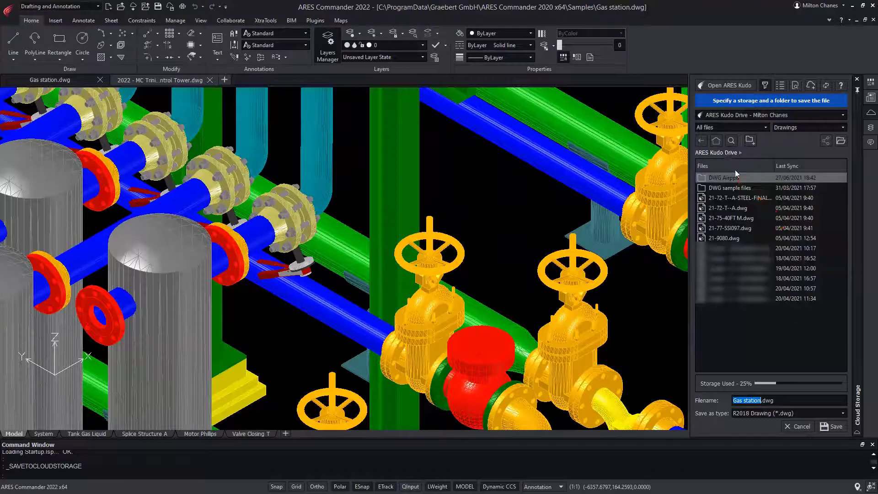
double_click(731, 179)
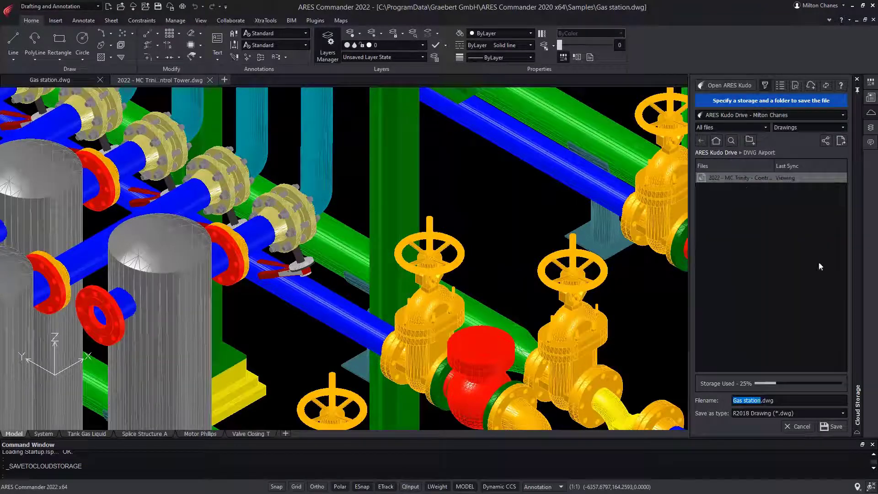
click(837, 427)
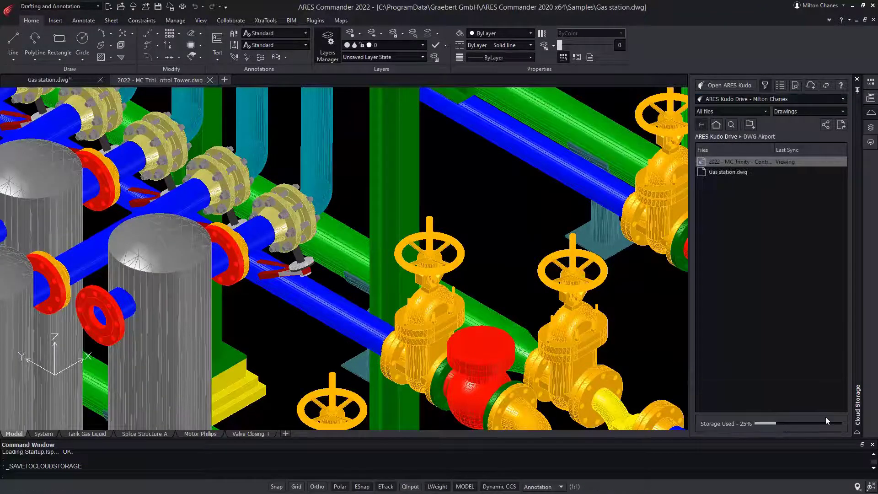
click(731, 137)
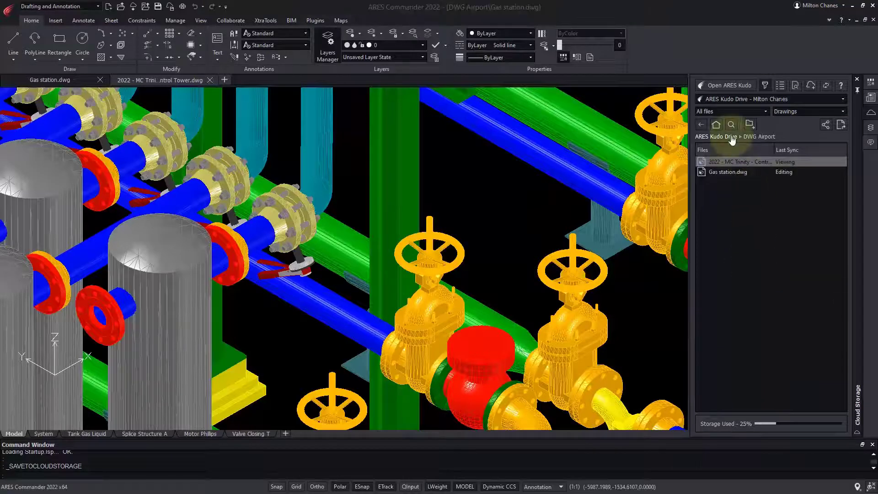
double_click(730, 172)
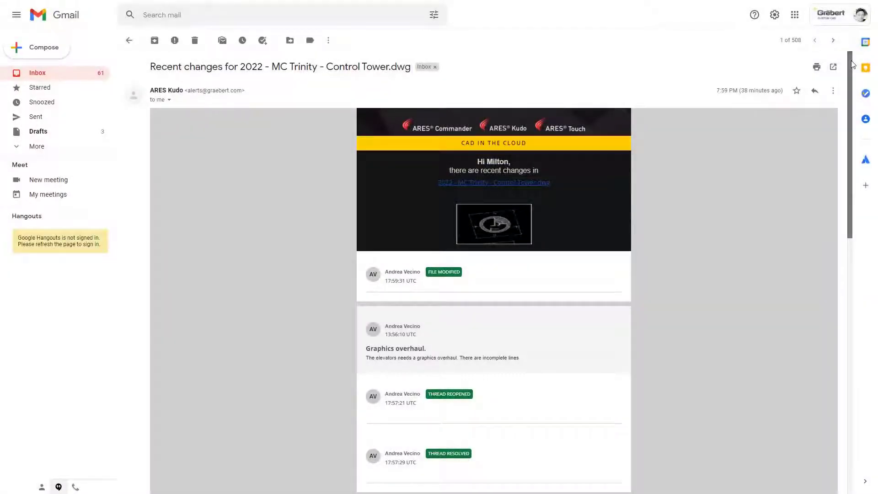
Follow the Control Tower e-mail's unsubscribe link, then bring up the file's Cloud Storage actions.
drag(852, 61, 844, 225)
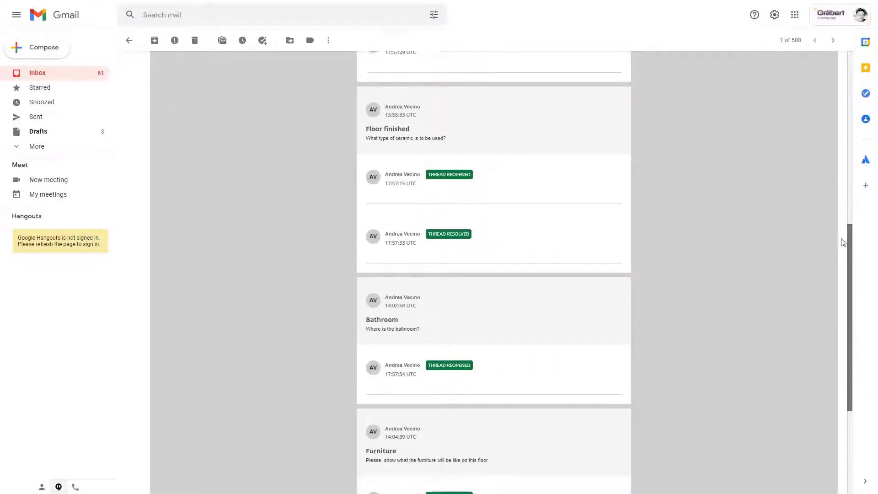
drag(843, 243, 846, 347)
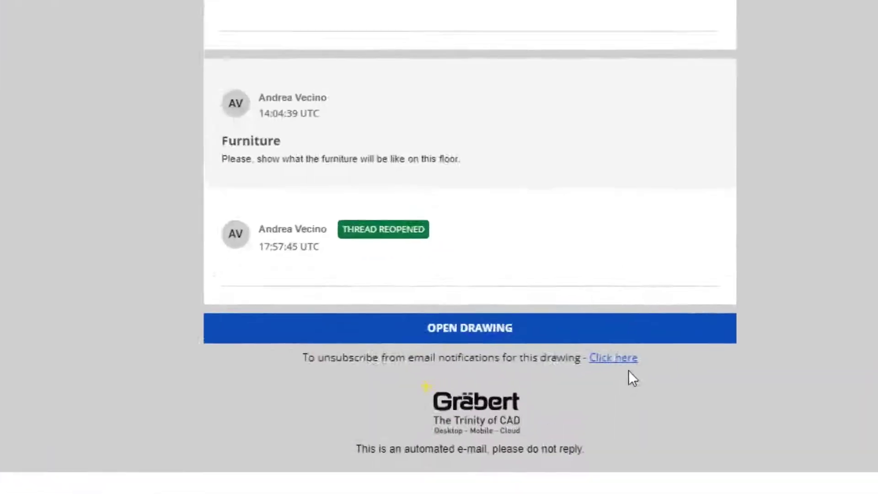
click(618, 360)
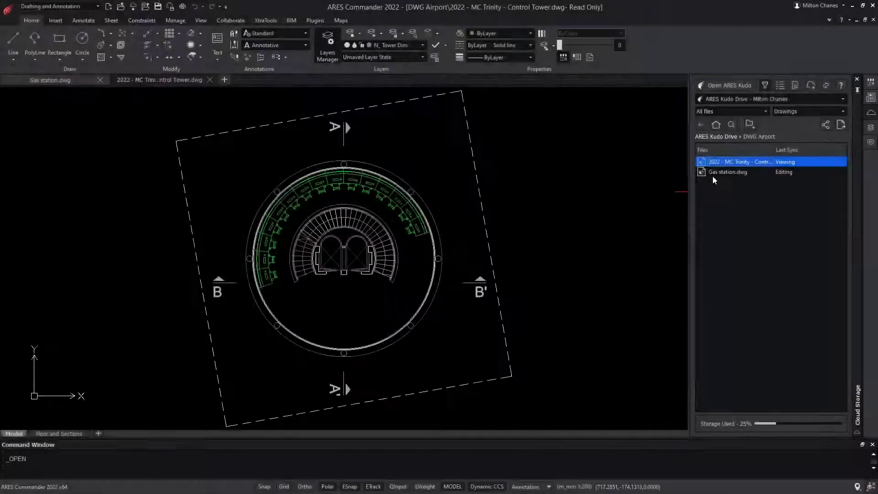
right_click(730, 164)
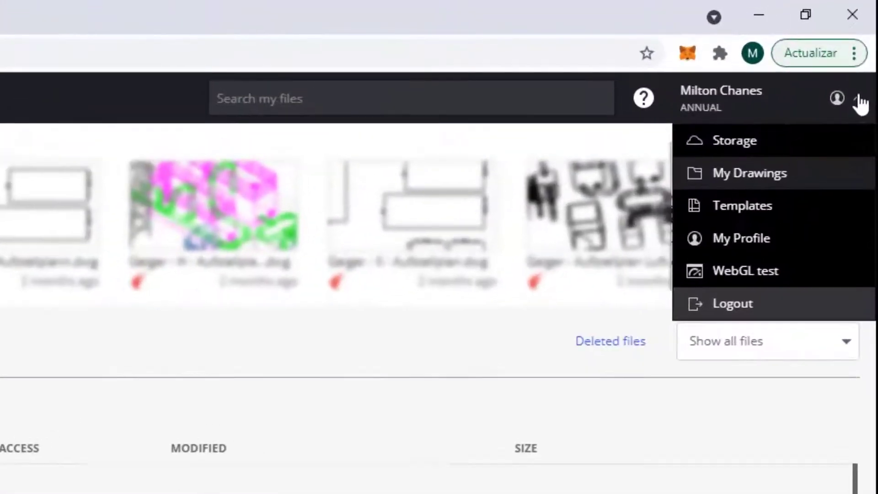
Change the ARES Kudo e-mail notification frequency from Hourly to Daily in My Profile preferences.
click(753, 239)
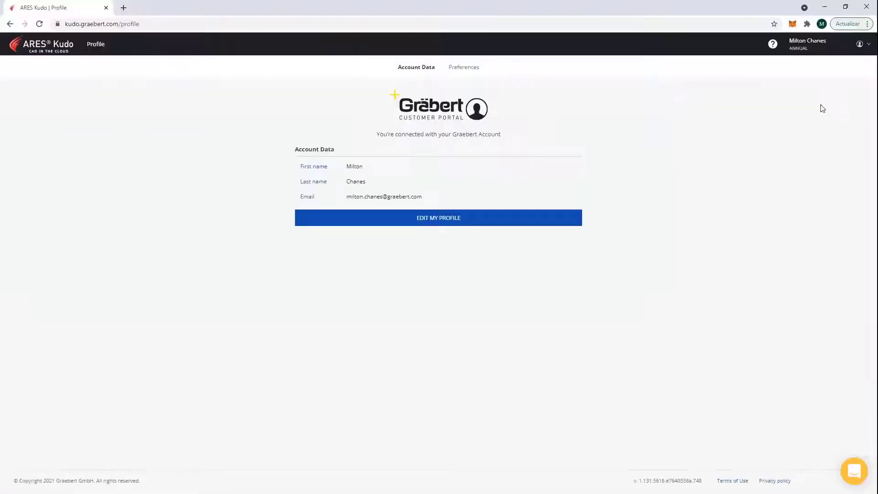
click(467, 68)
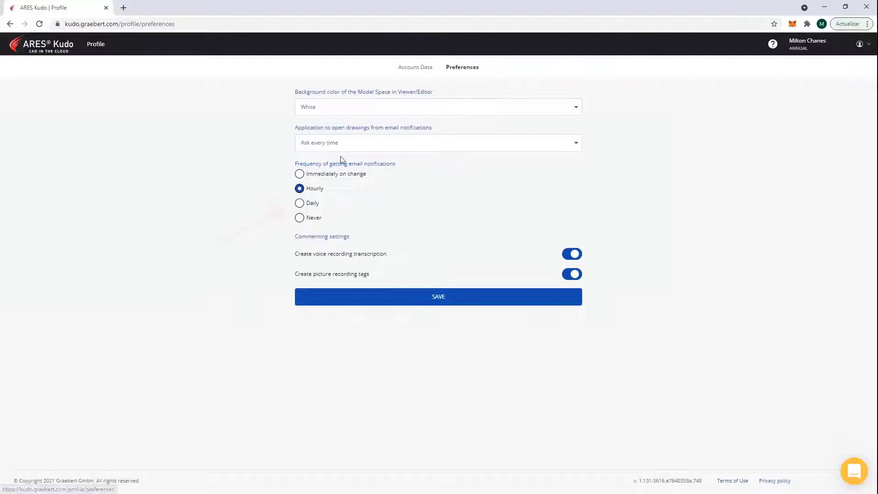
click(300, 203)
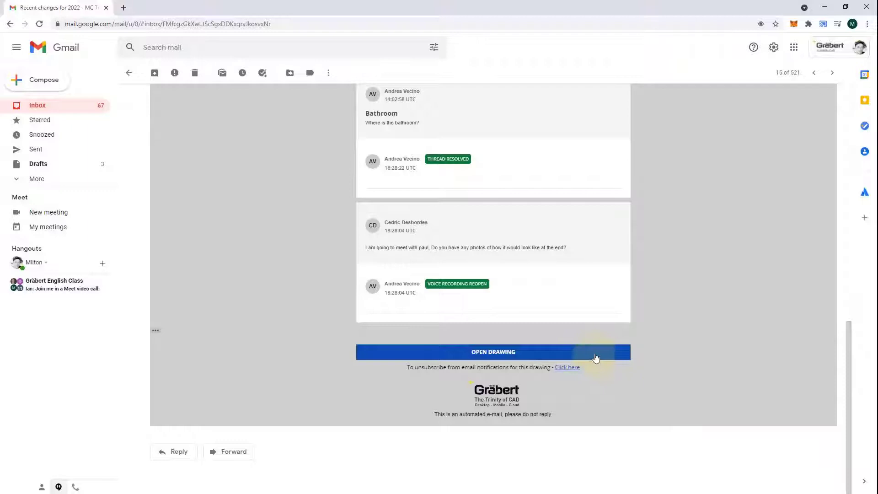
Open the Control Tower drawing read-only from the e-mail and show its comments.
click(594, 355)
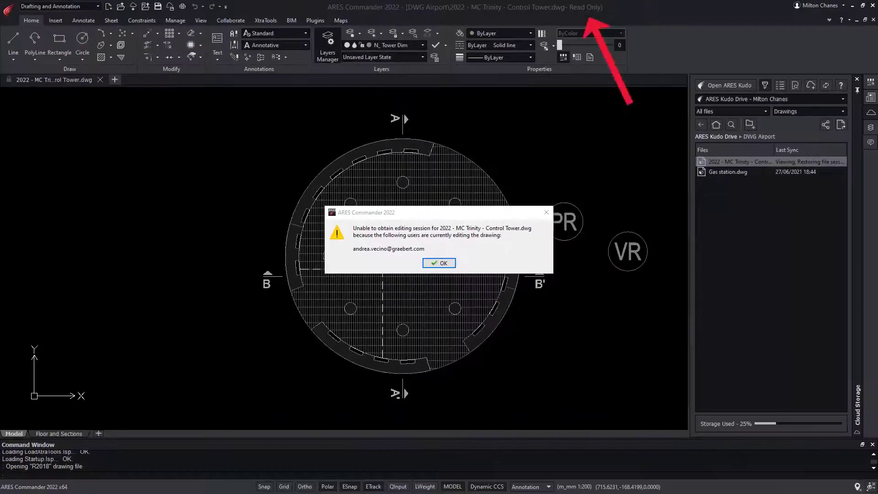
click(446, 263)
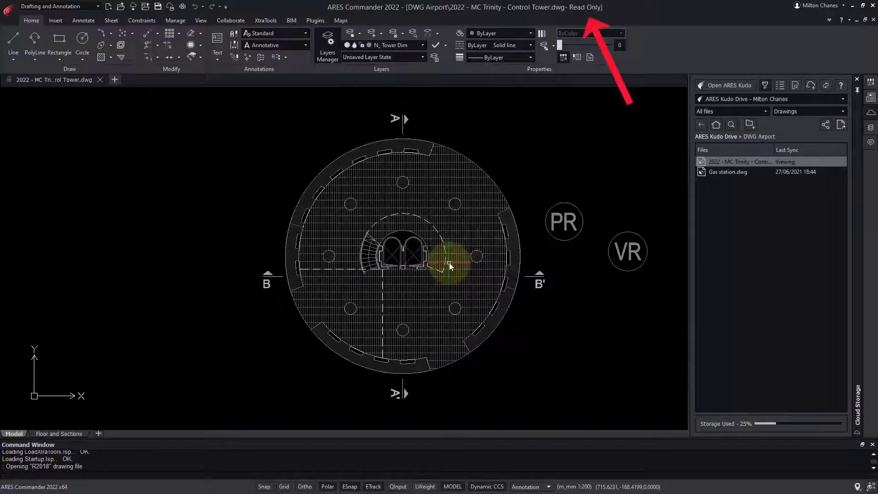
click(871, 142)
Browse the picture recording comment's images, zoom to its location and mark it resolved.
click(839, 118)
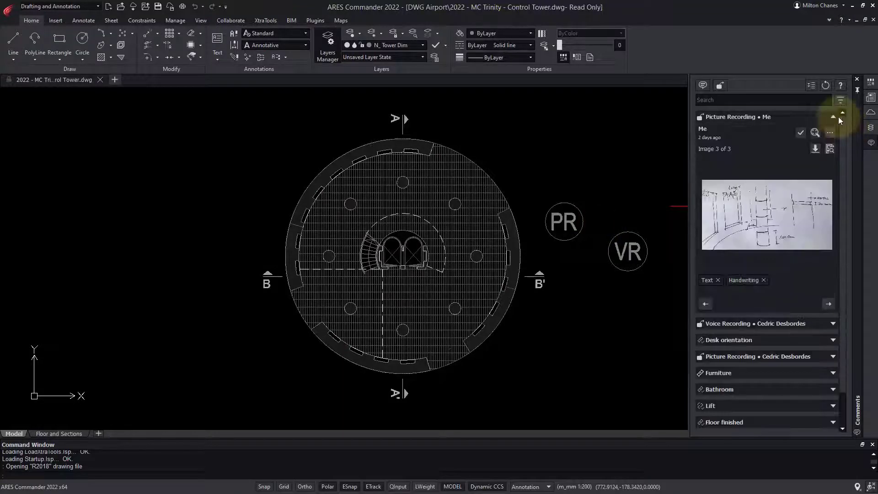
click(828, 304)
click(829, 318)
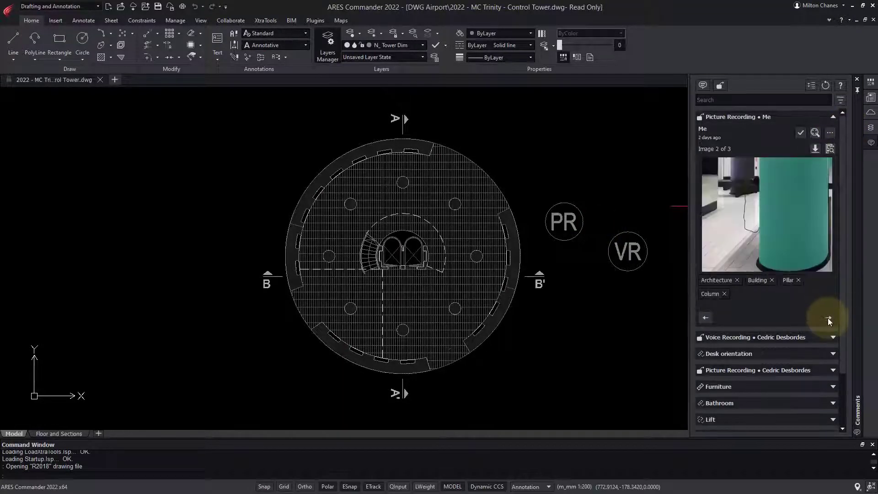
click(815, 133)
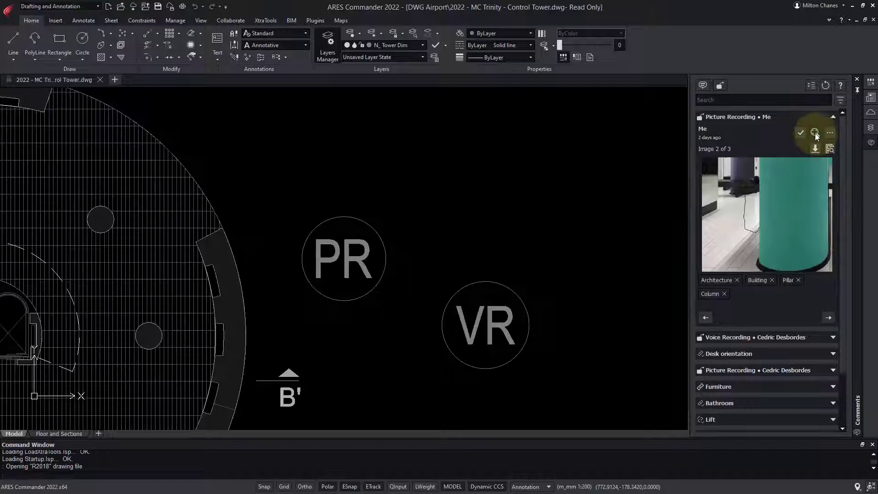
scroll(476, 182, down, 3)
click(800, 131)
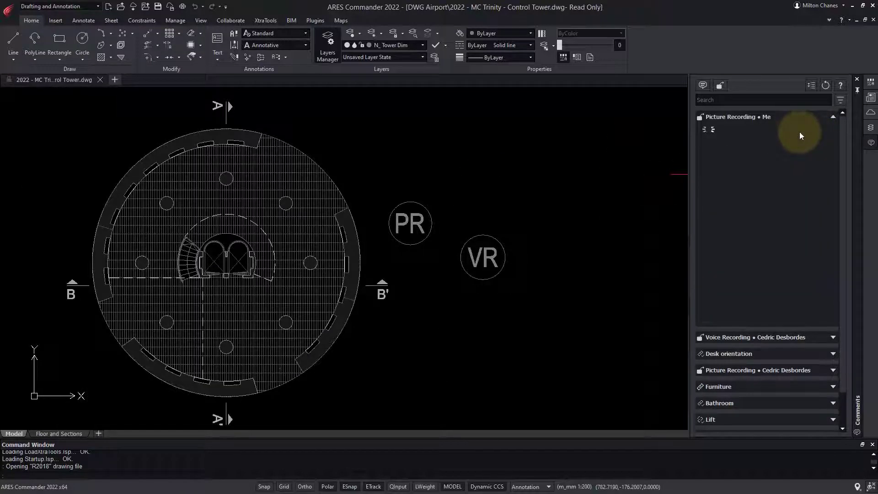
Zoom to the Desk orientation comment, then hide resolved comments from the list.
click(833, 355)
click(831, 368)
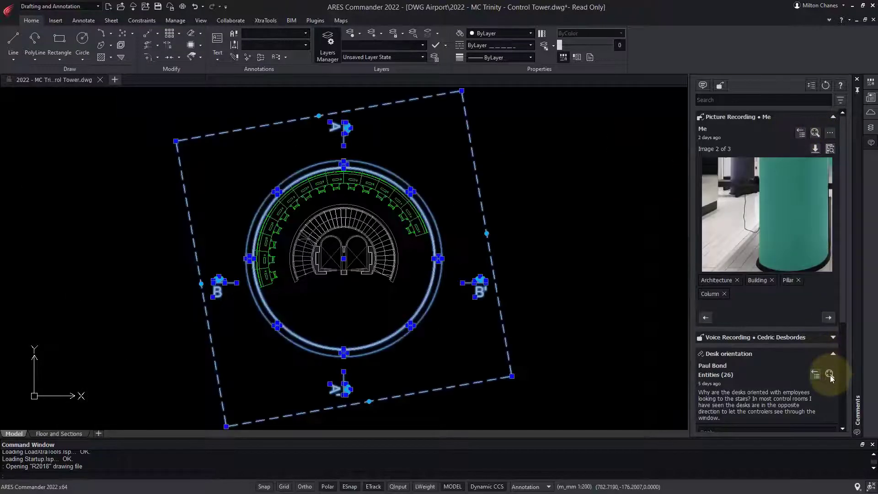
click(841, 100)
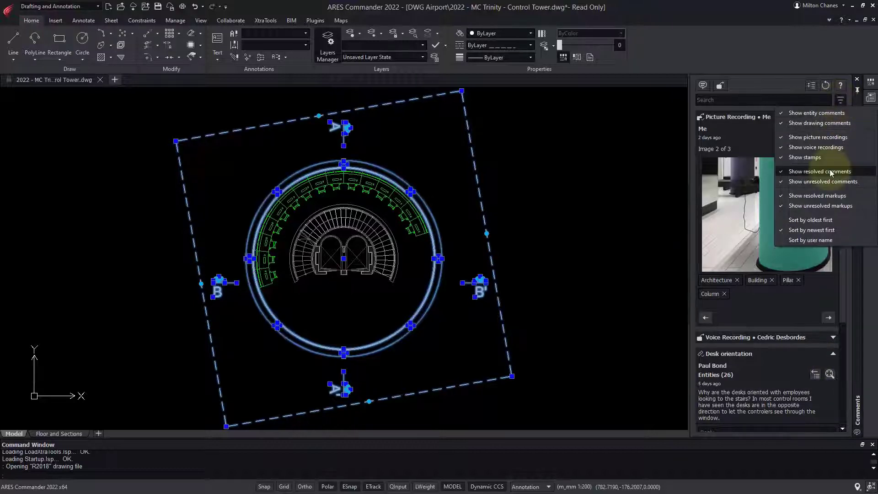
click(810, 172)
click(841, 101)
click(817, 196)
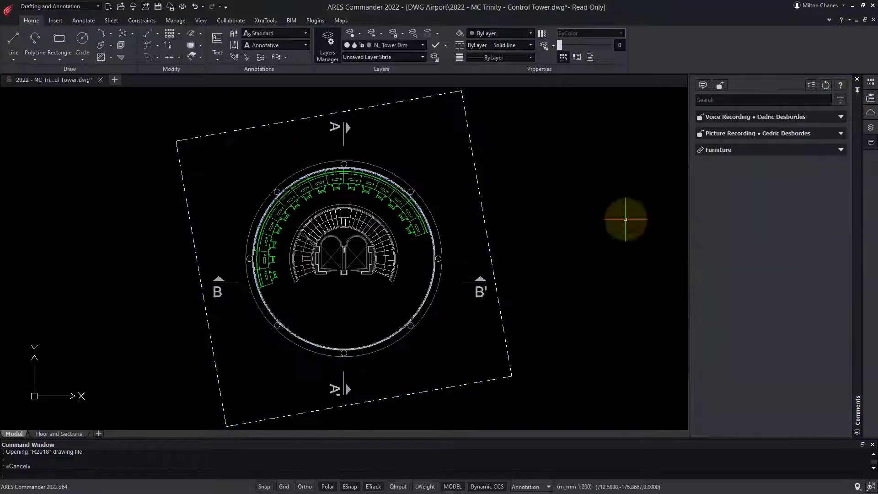
Open Version History and compare the drawing with its 25 June 2021, 21:01 version.
right_click(649, 43)
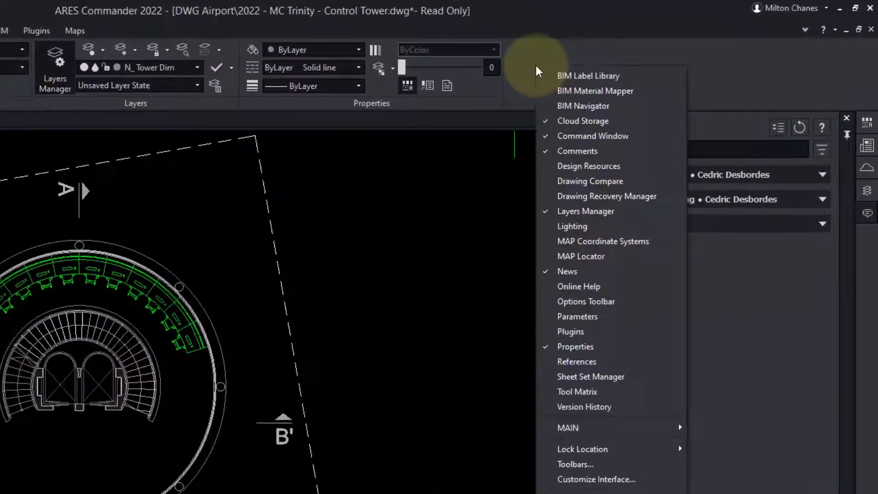
click(595, 406)
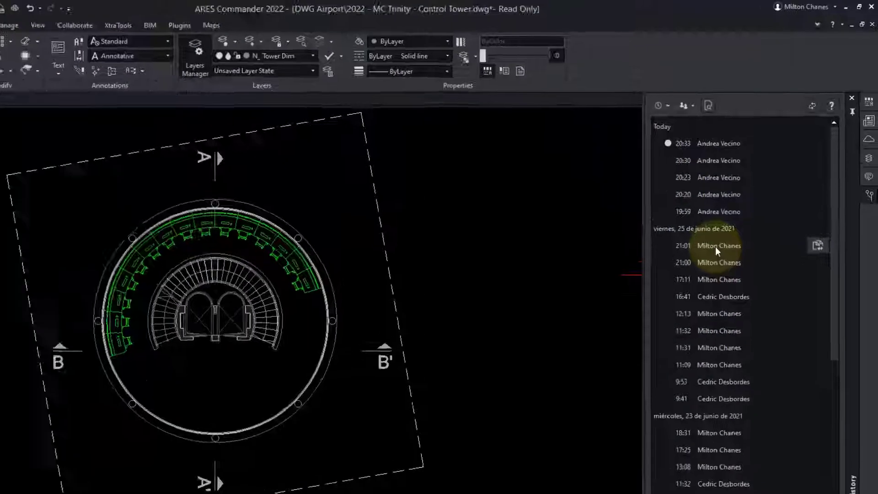
click(751, 198)
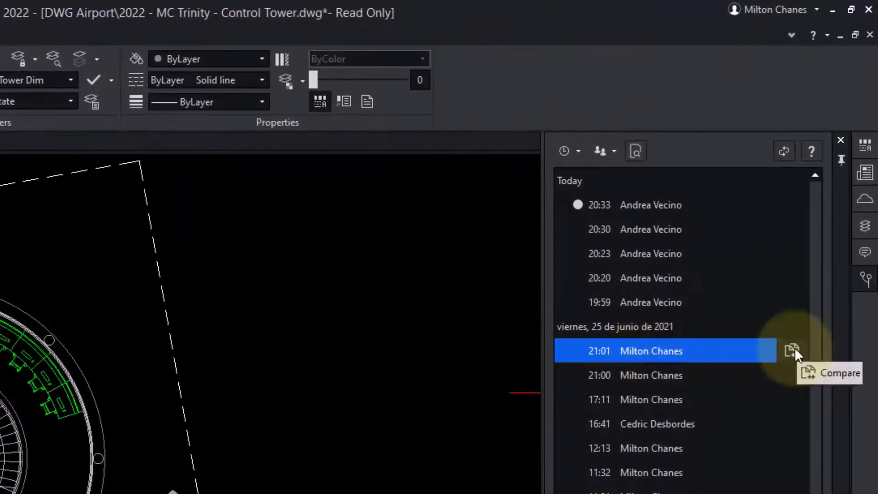
click(792, 351)
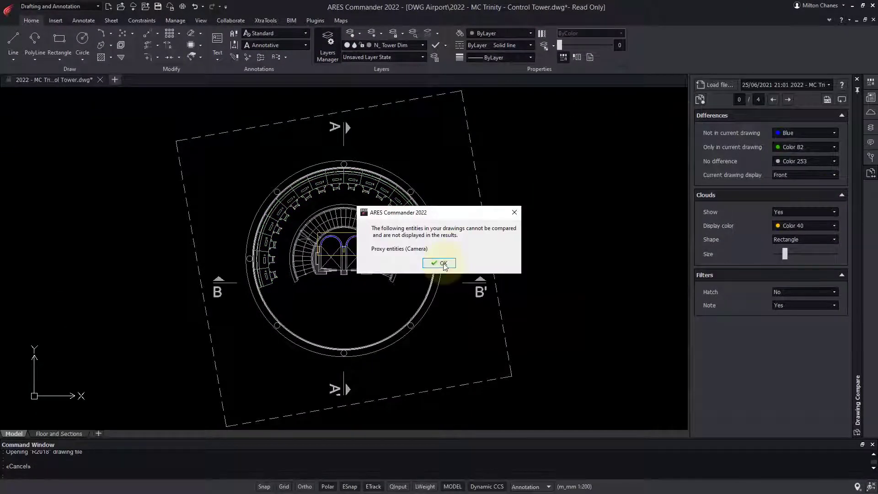
Dismiss the proxy-entity notice and step through all 4 differences, ending at 4/4.
click(443, 264)
scroll(443, 264, down, 8)
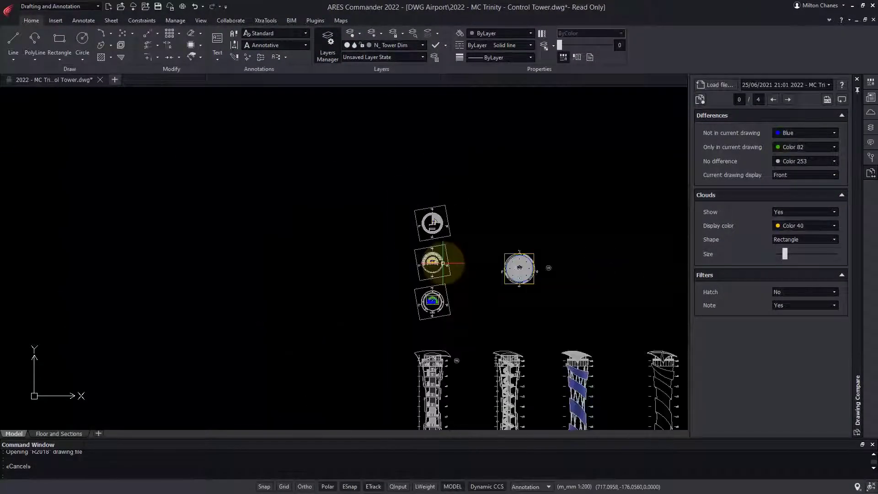
click(788, 99)
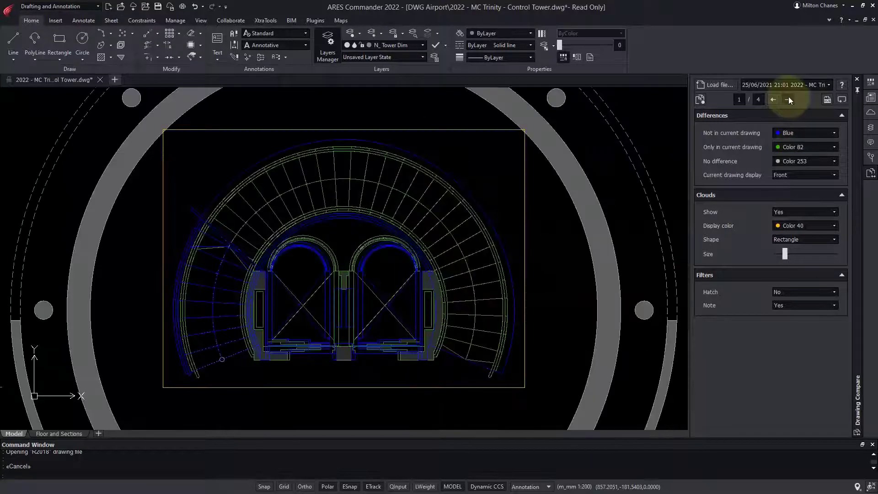
click(787, 102)
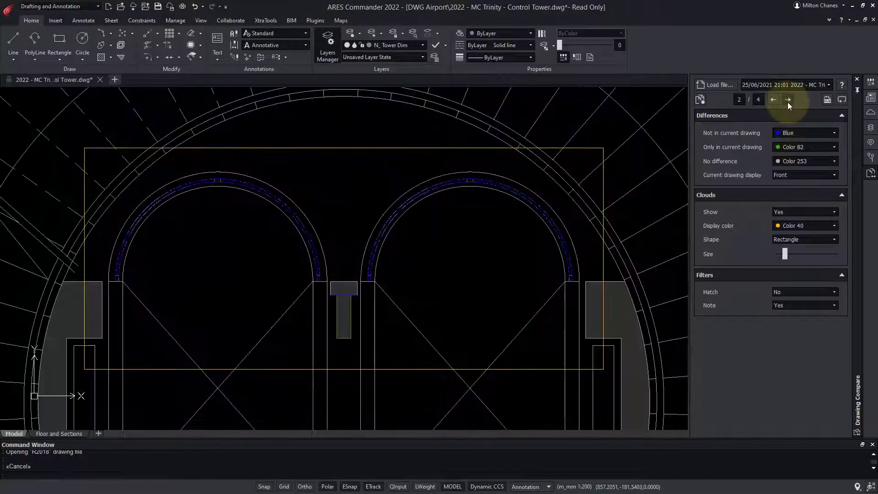
click(787, 101)
click(788, 101)
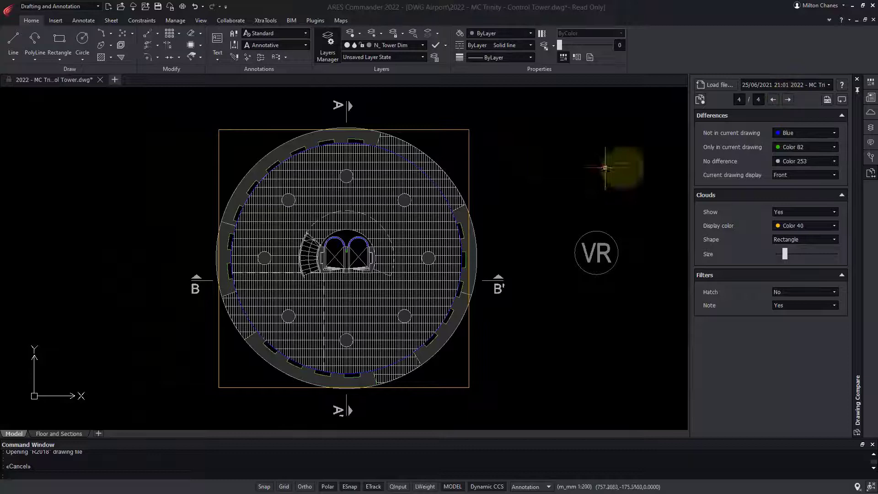
Open the Version History panel and view the 21:01 version's actions without changing anything.
click(871, 157)
right_click(770, 198)
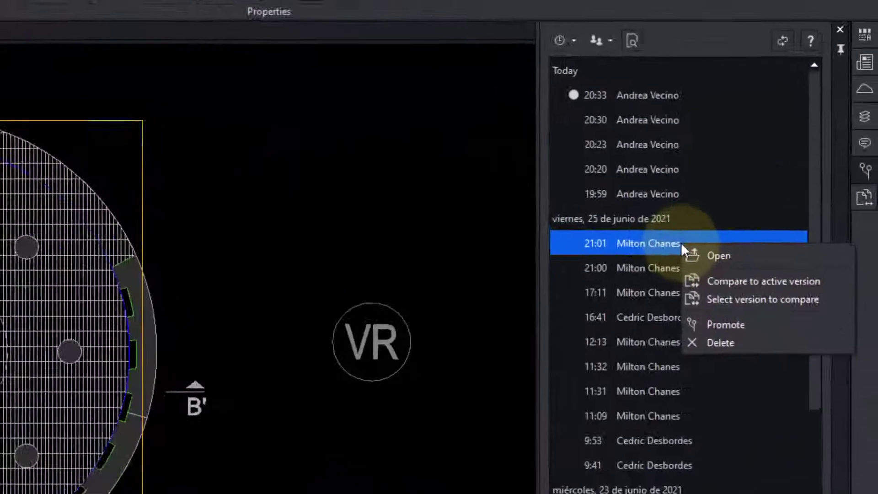
key(Escape)
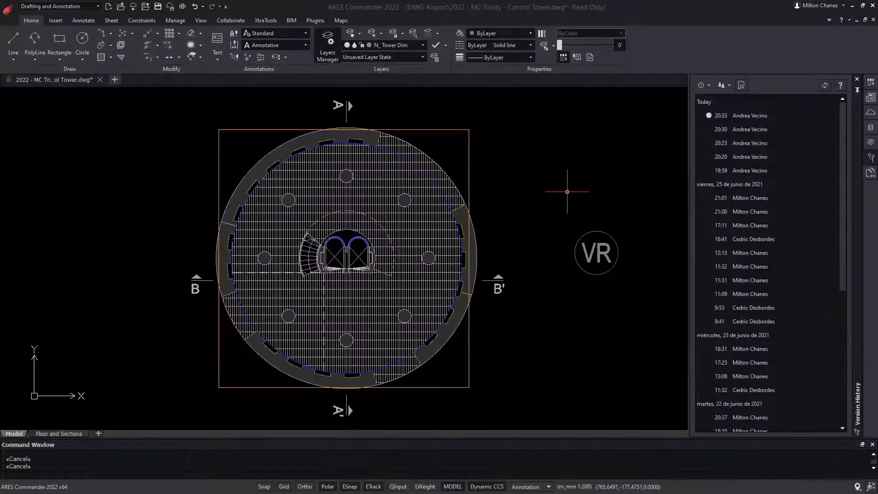
Place an APPROVED stamp on the tower plan using the Comments panel markup options.
click(871, 143)
click(840, 133)
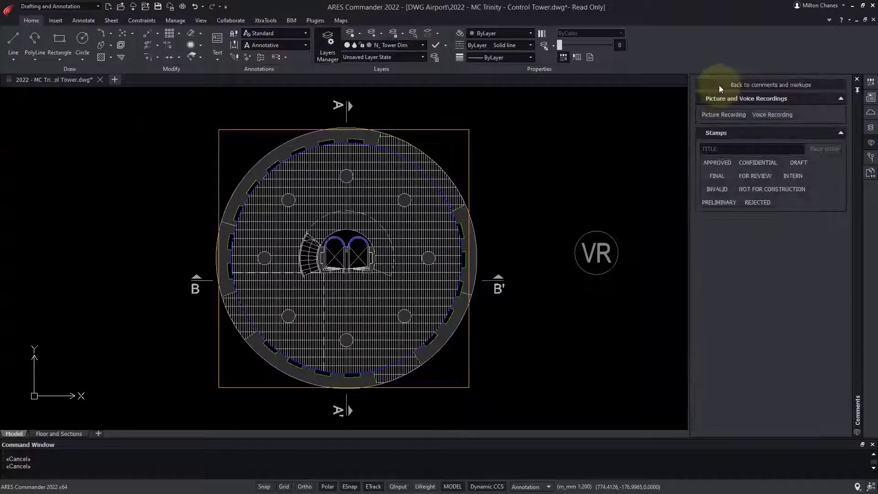
click(718, 163)
click(536, 170)
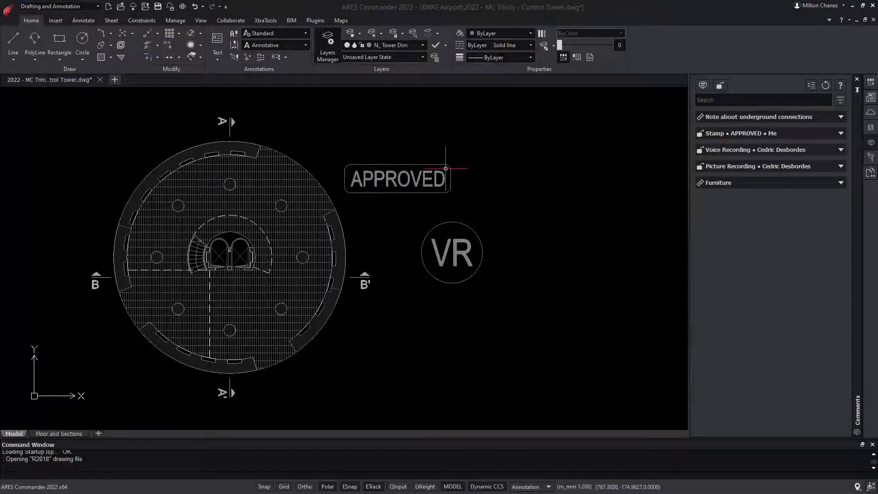
click(629, 177)
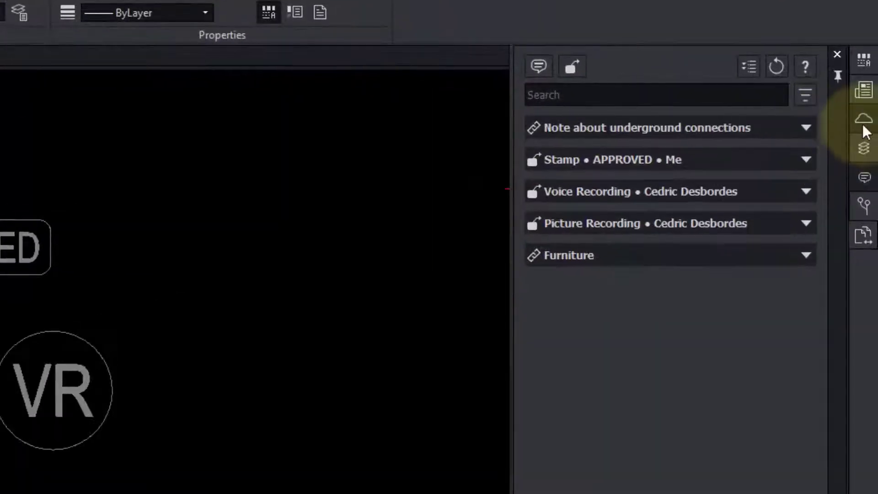
Open Sharing options for the Control Tower file in Cloud Storage and copy its view-only link.
click(864, 124)
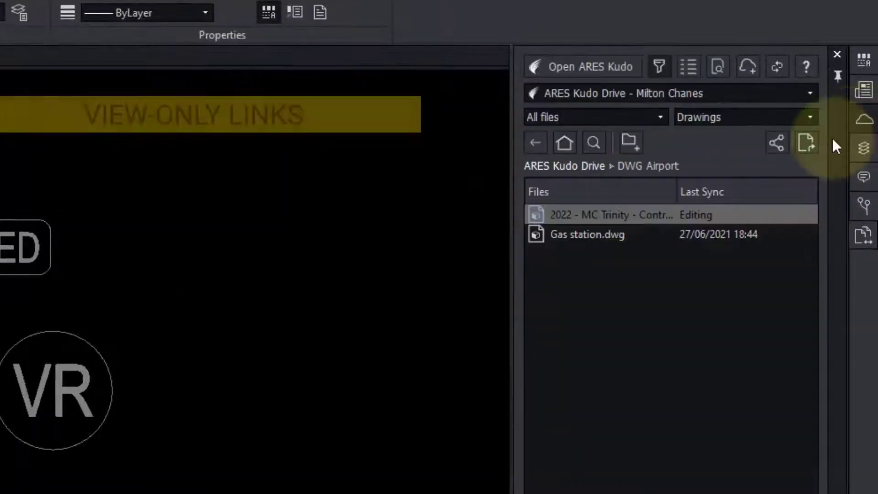
click(623, 218)
right_click(623, 218)
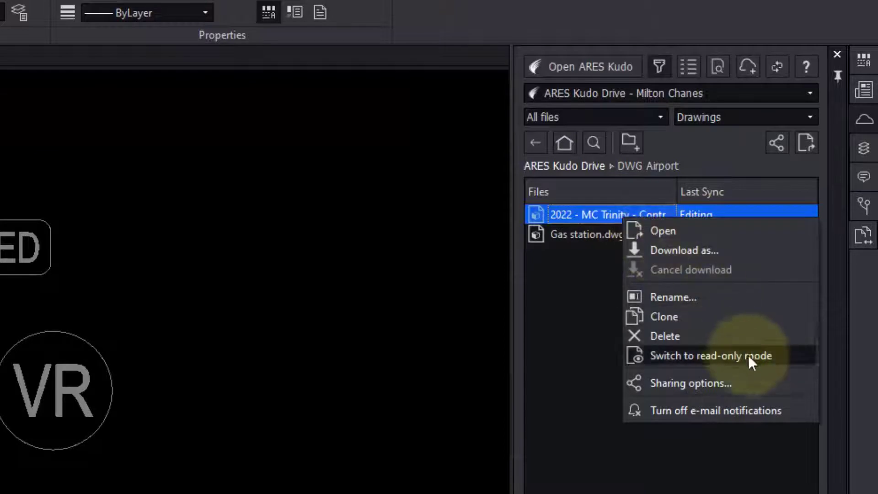
click(755, 384)
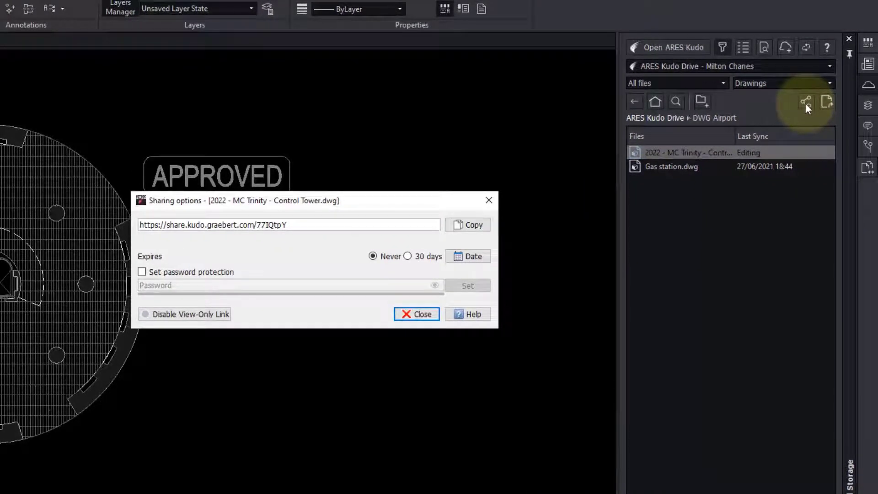
click(396, 224)
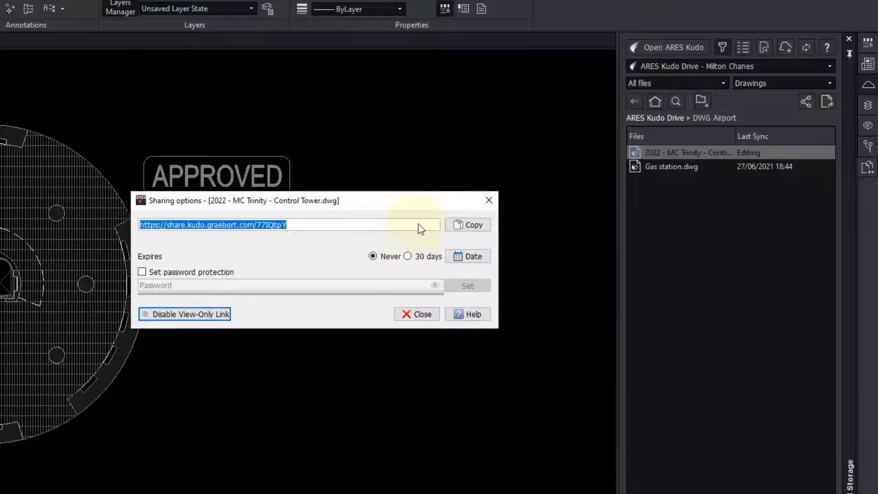
click(475, 226)
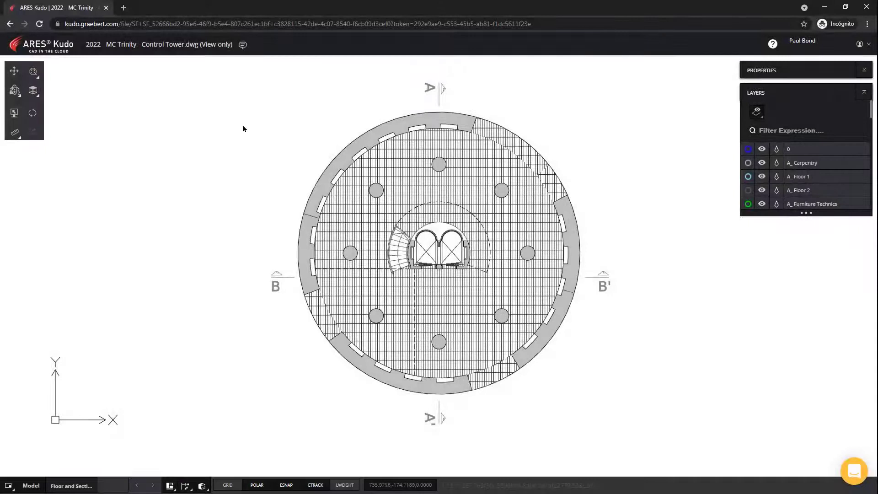
click(242, 46)
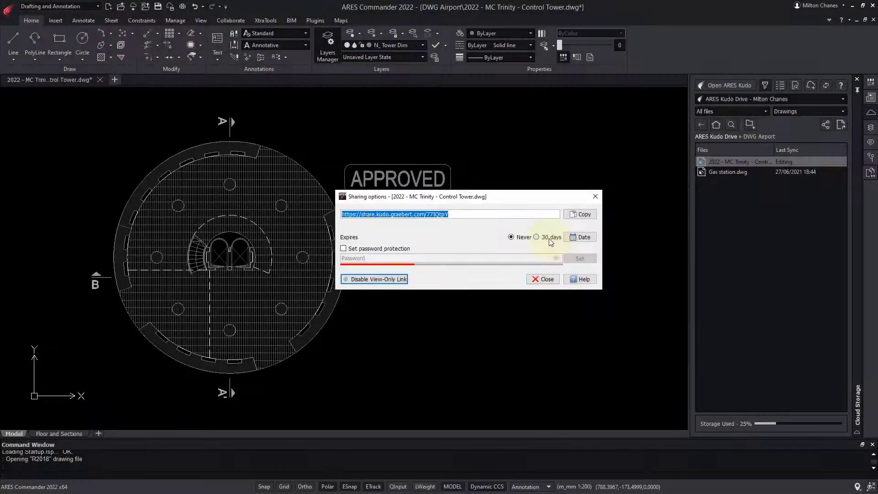
Set the share link to expire on 12 August 2021 and turn on password protection.
click(580, 237)
click(557, 237)
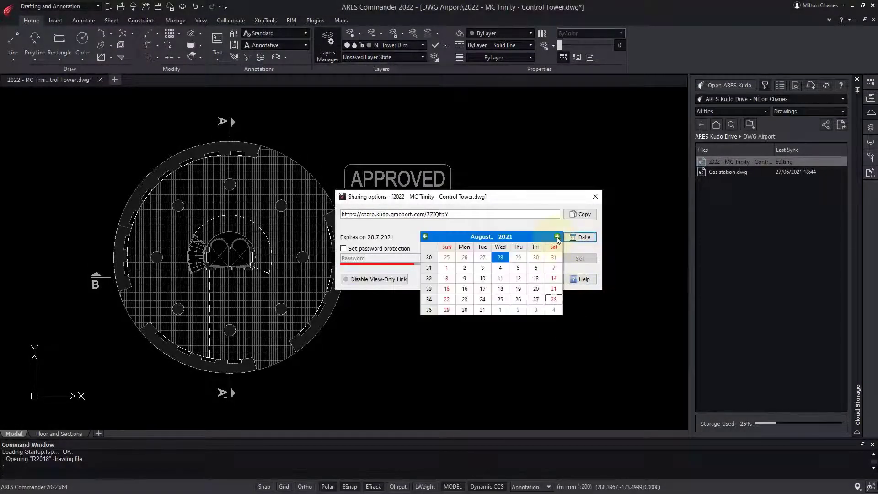
click(519, 278)
click(343, 249)
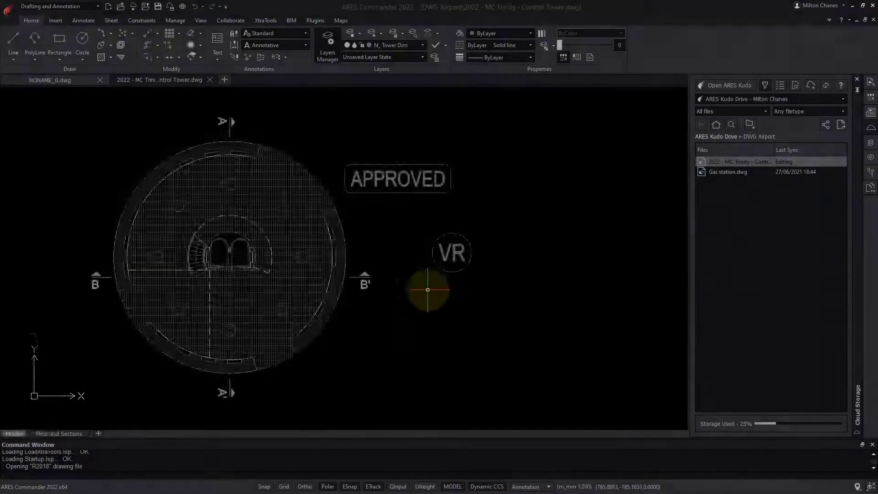
Find and expand the client's approval stamp comment in the Comments panel.
scroll(428, 290, down, 5)
scroll(412, 256, down, 3)
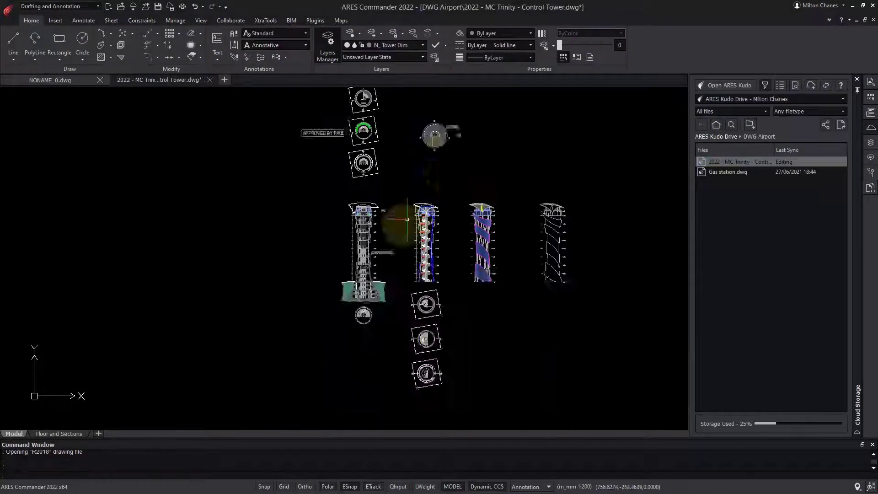
scroll(394, 229, up, 5)
click(871, 157)
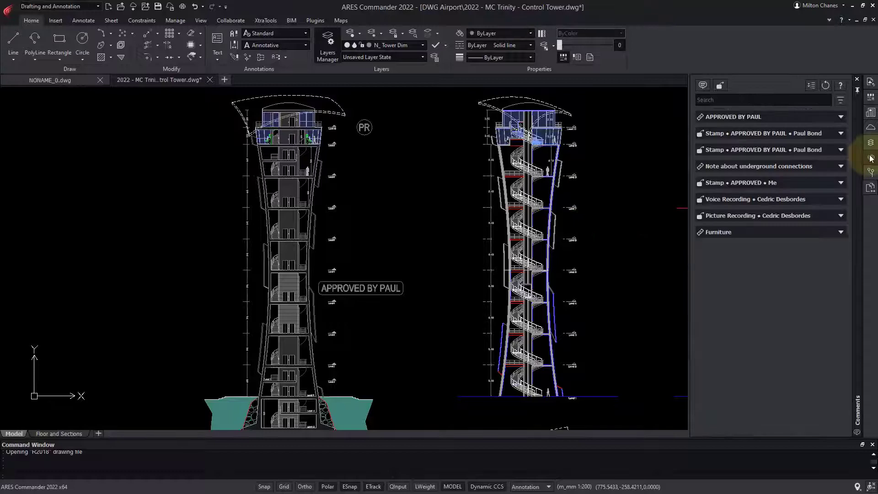
click(841, 150)
click(842, 140)
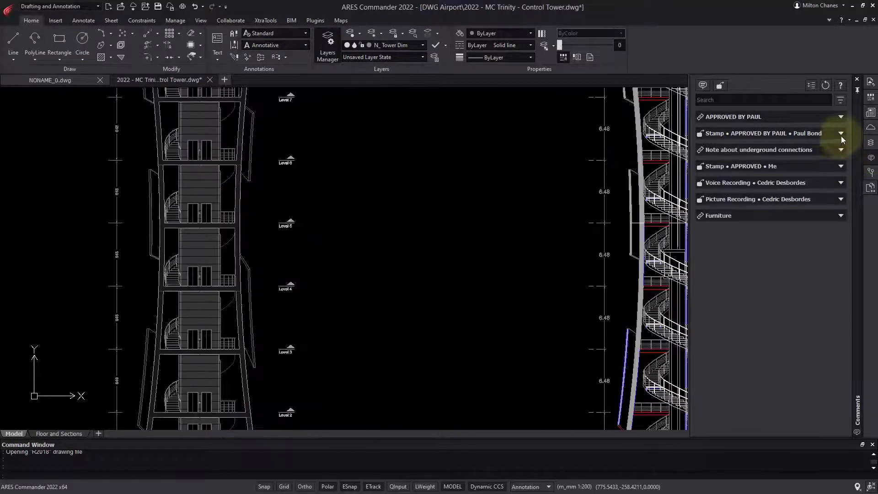
click(841, 136)
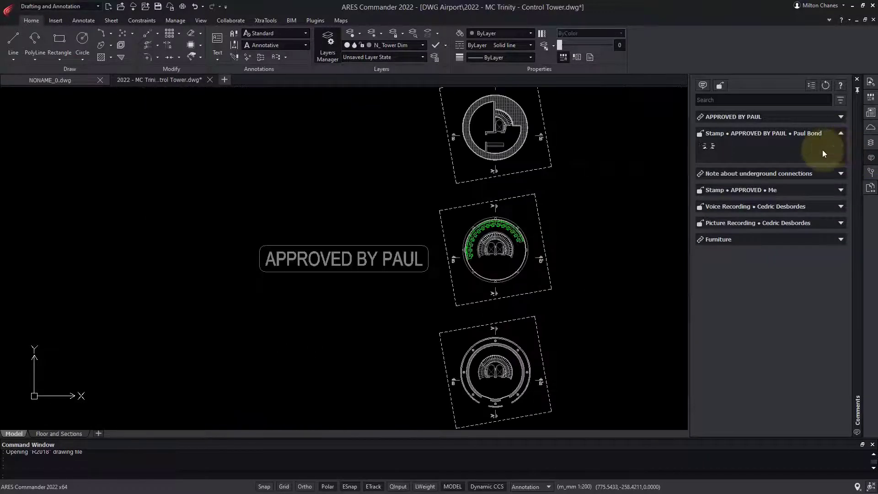
click(841, 117)
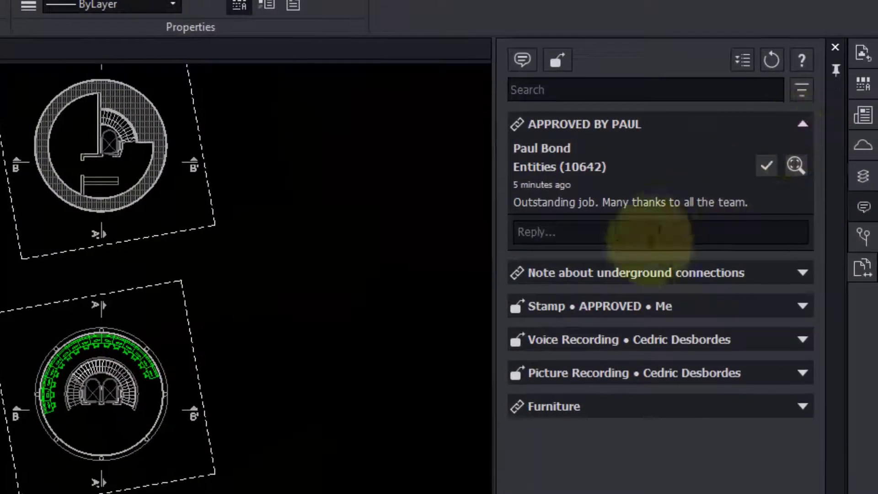
Post the reply "You're welcome, it's always a pleasure." and show the Floor and Sections sheet.
click(659, 231)
text(You're welcome, it's always a pleasure.)
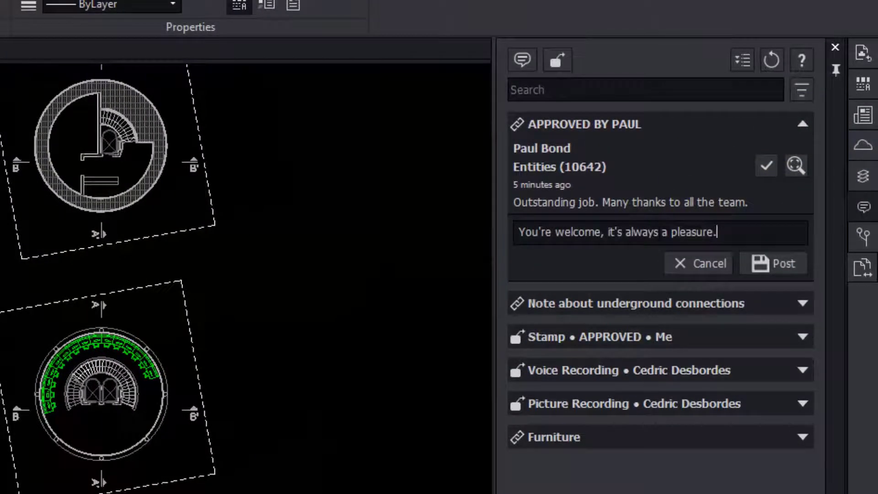
click(784, 271)
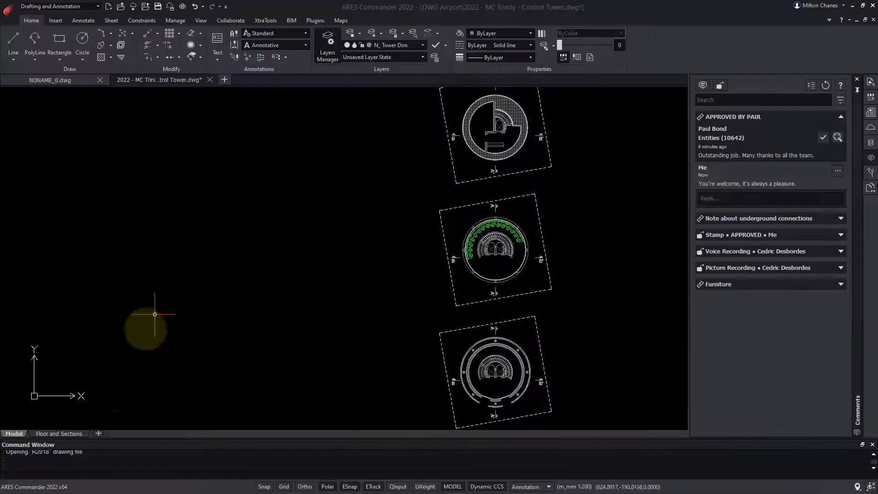
click(59, 433)
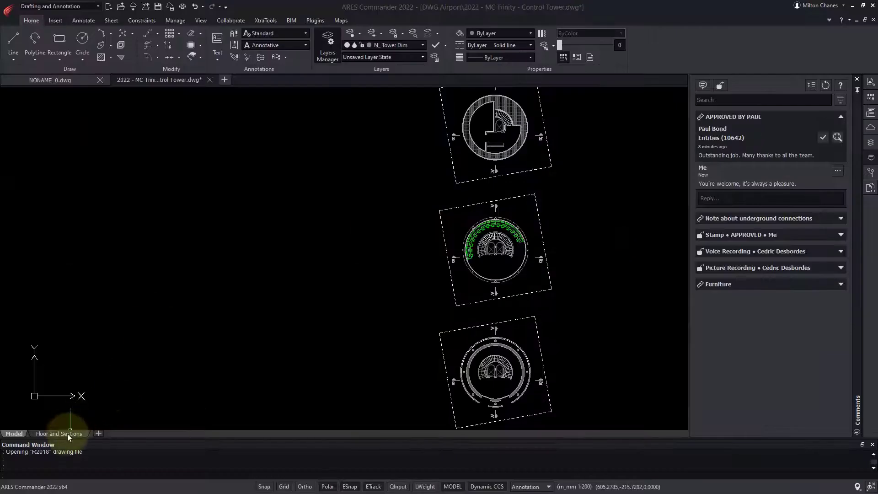